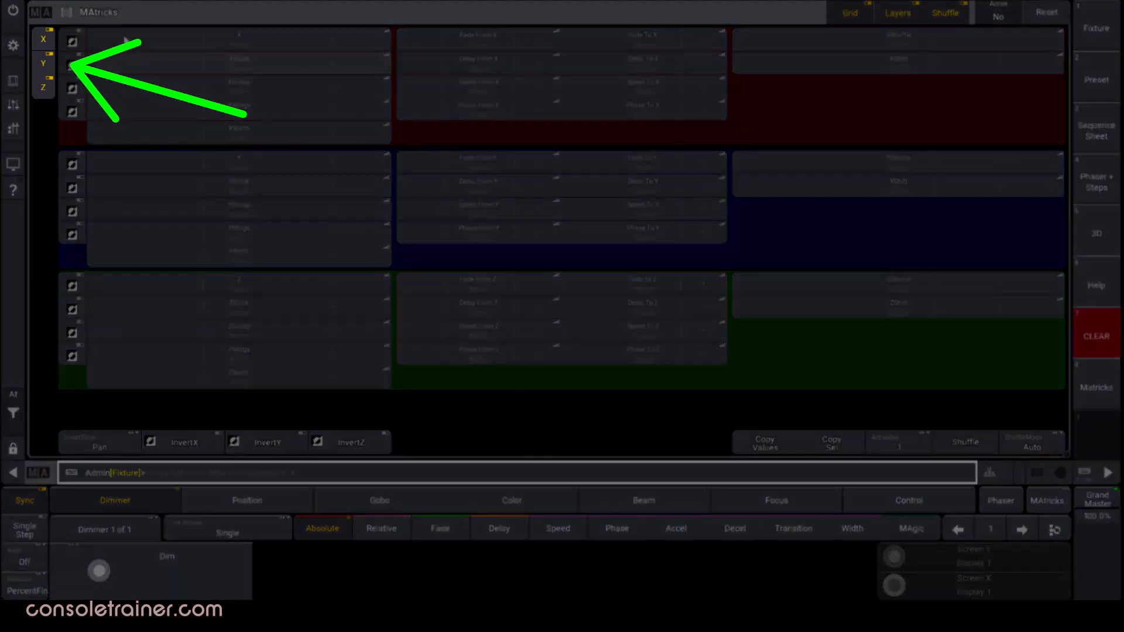
Hide the Z and Y sections of the MAtricks window and show both again
{"action": "left_click", "coordinate": [49, 88]}
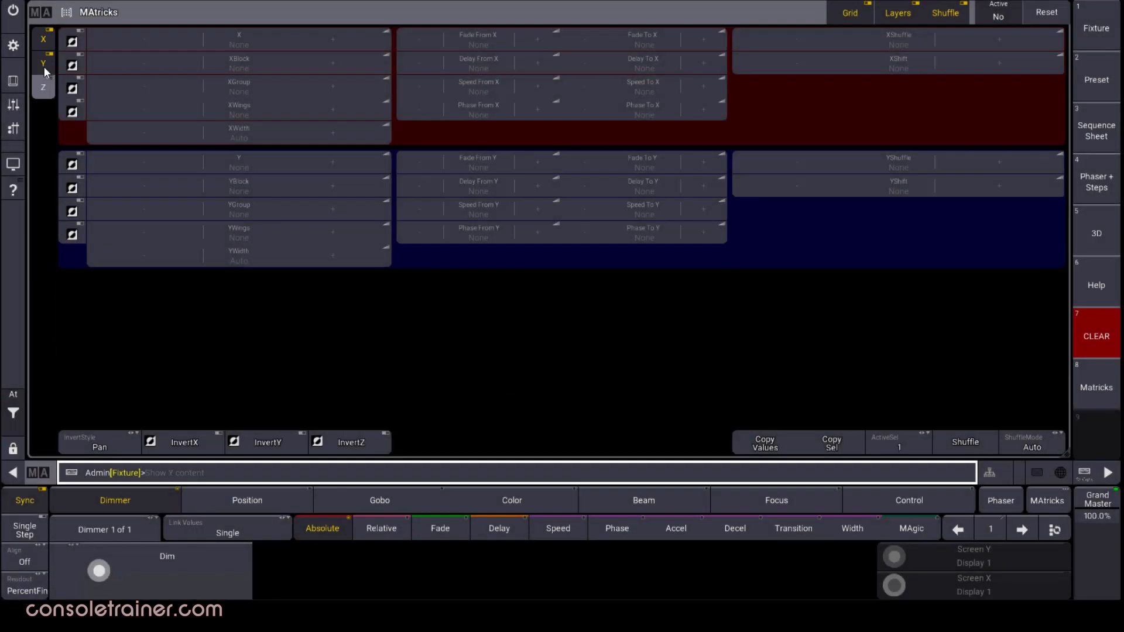
{"action": "left_click", "coordinate": [45, 63]}
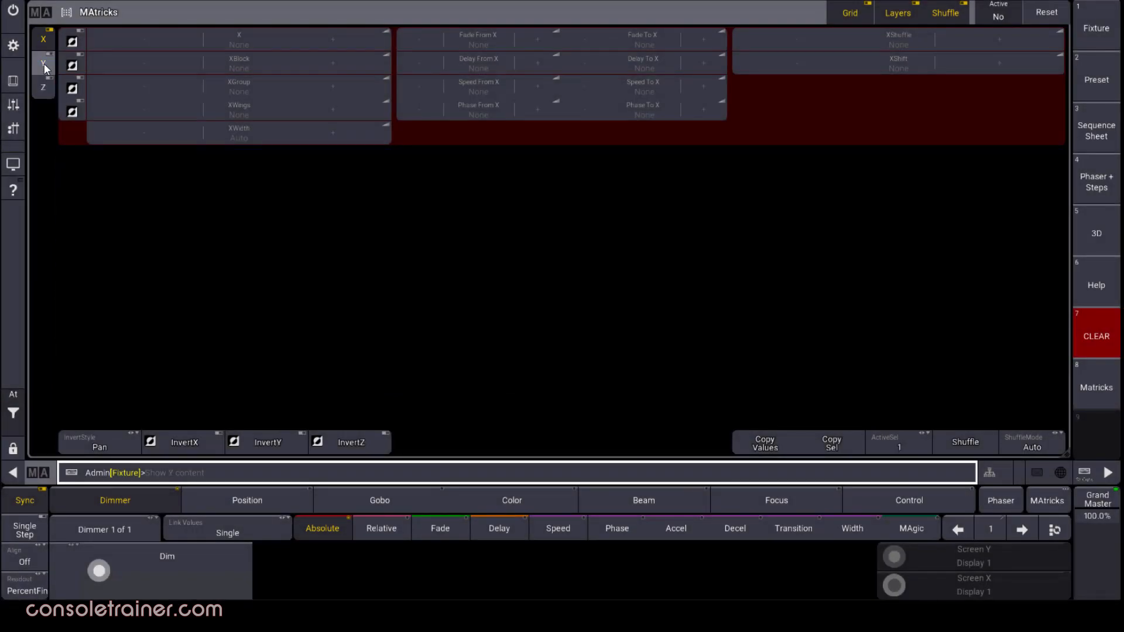
{"action": "left_click", "coordinate": [44, 63]}
{"action": "left_click", "coordinate": [45, 86]}
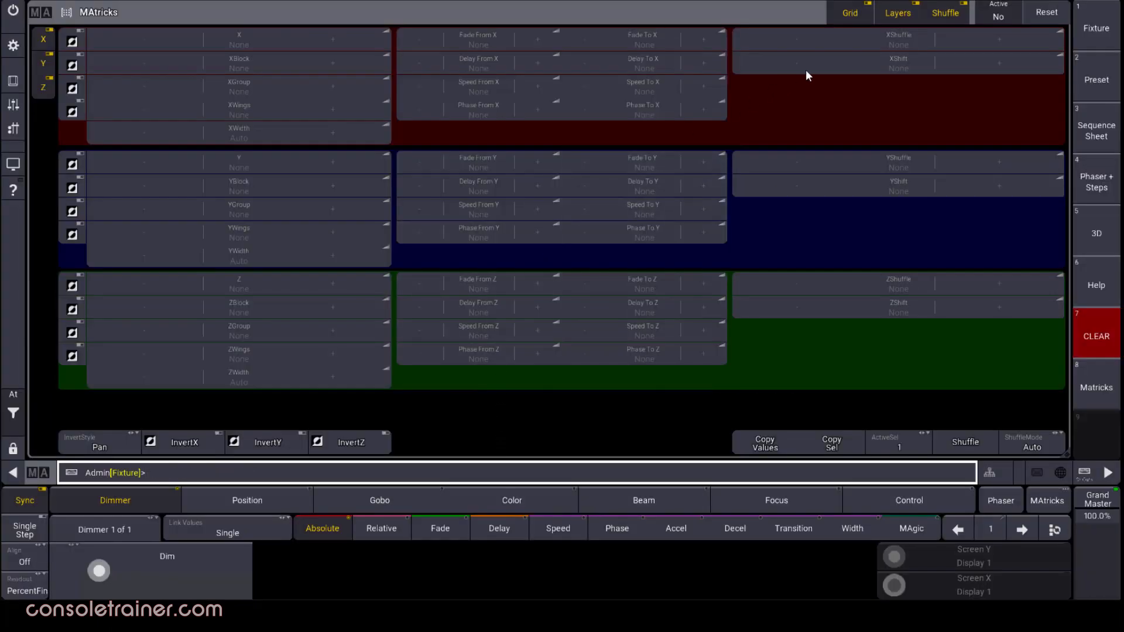
Hide and restore the Layers columns, and view the display options in the MAtricks window settings
{"action": "left_click", "coordinate": [889, 16]}
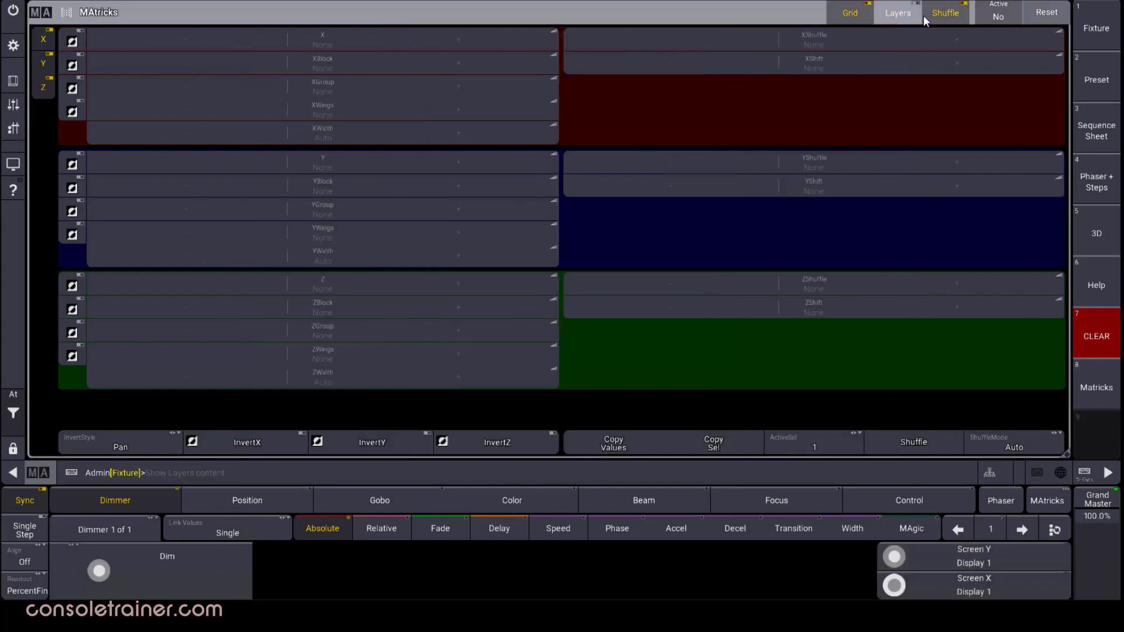
{"action": "left_click", "coordinate": [938, 18]}
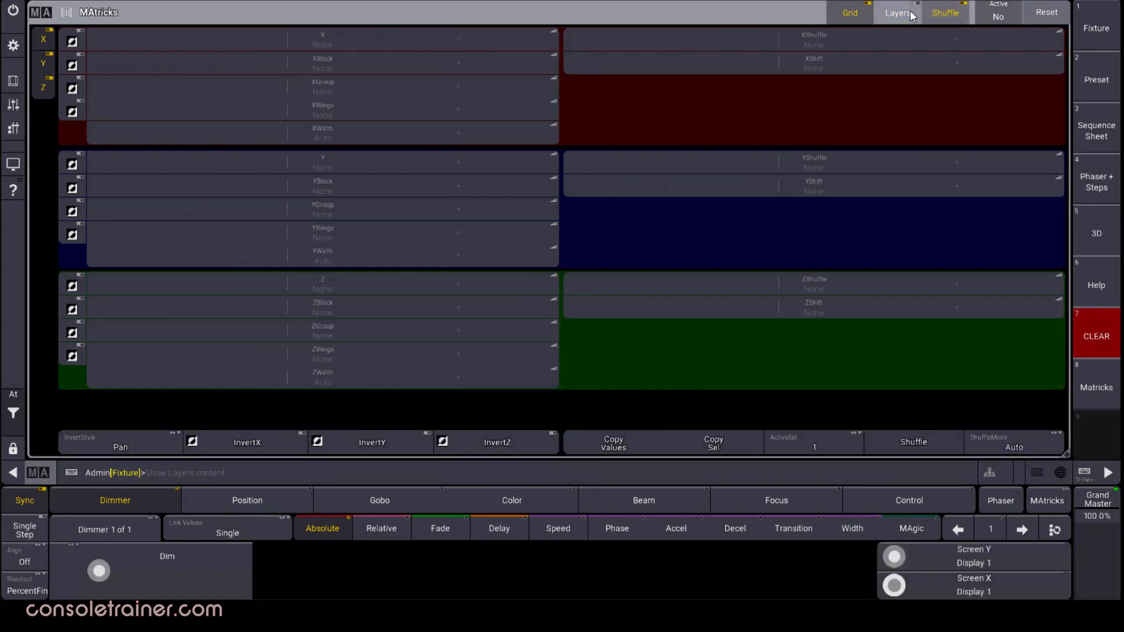
{"action": "left_click", "coordinate": [910, 10]}
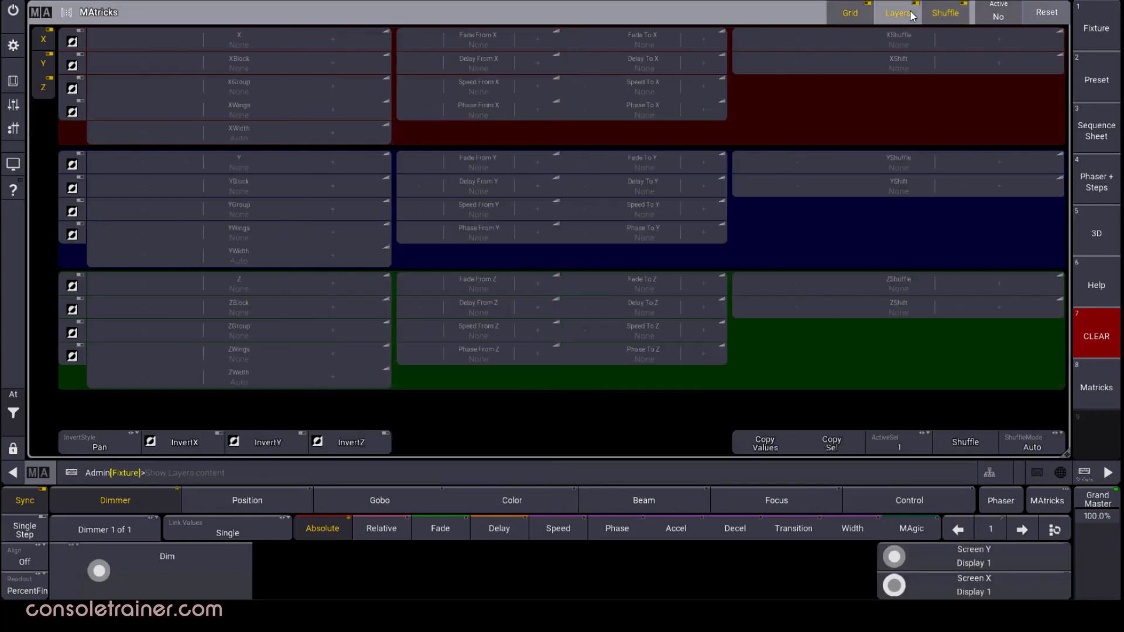
{"action": "left_click", "coordinate": [46, 13]}
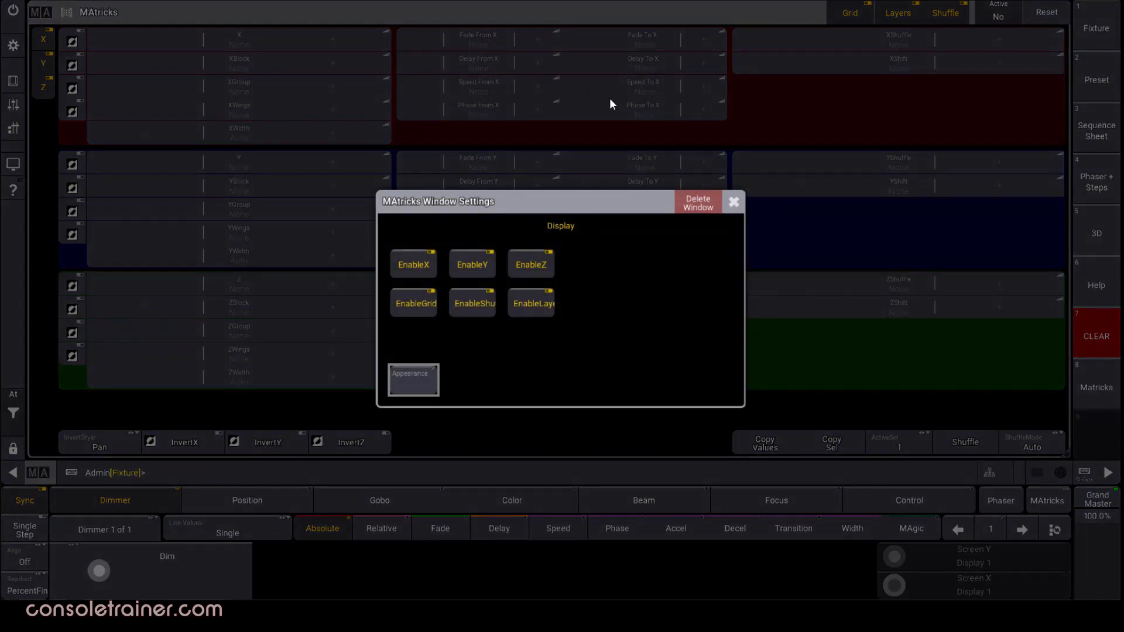
{"action": "left_click", "coordinate": [734, 203]}
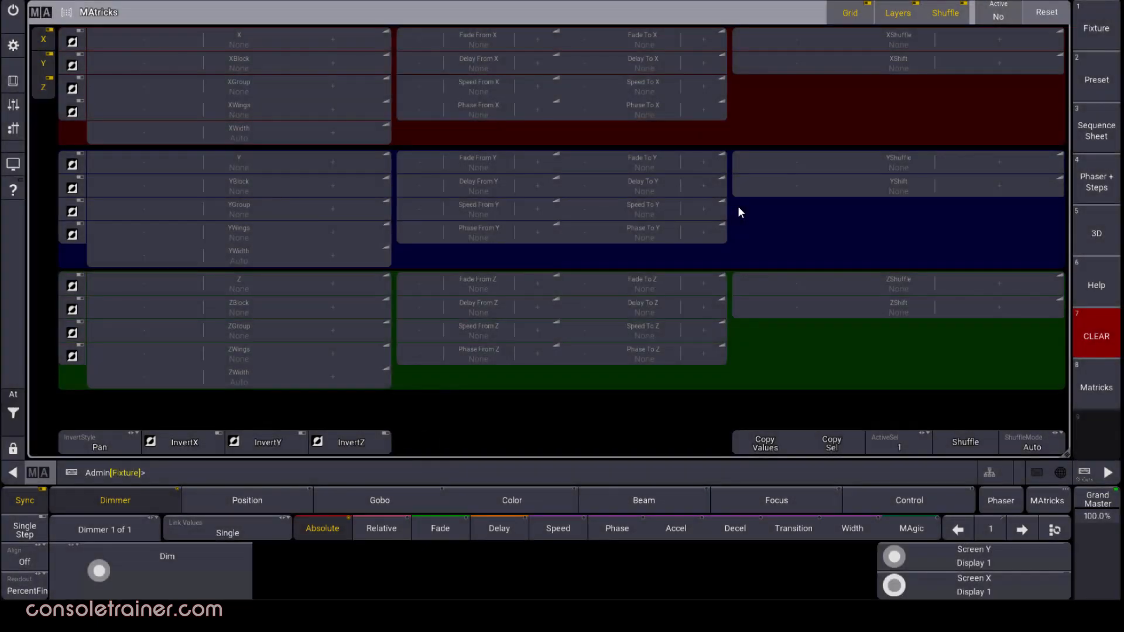
Test the MAtricks activation toggle with XBlock set to 3, and reset the MAtricks settings
{"action": "left_click", "coordinate": [1018, 21]}
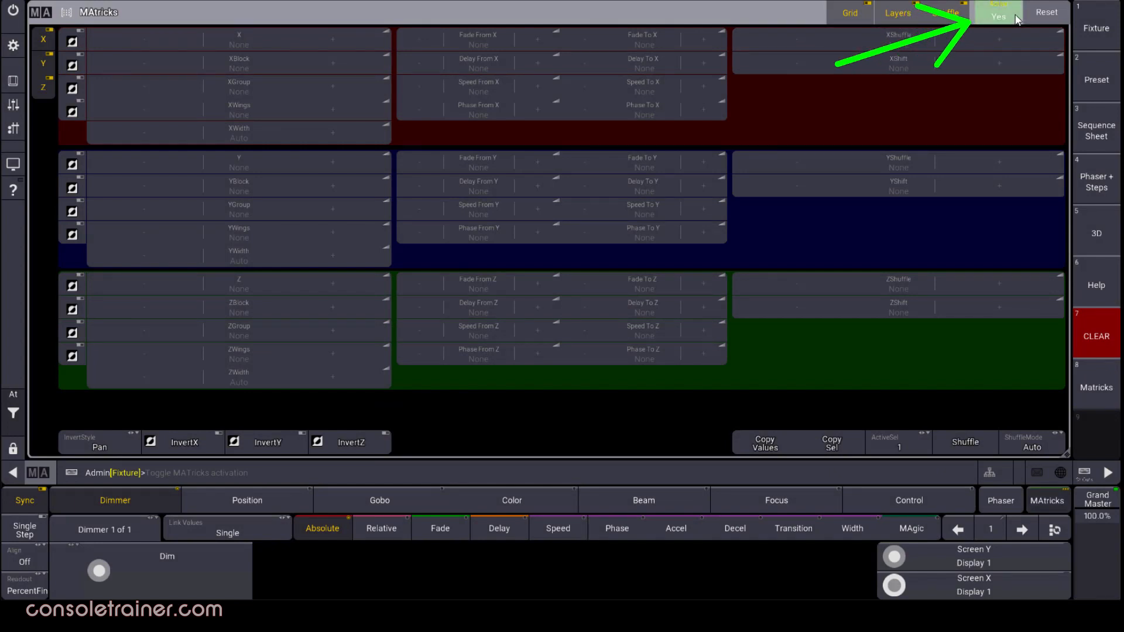
{"action": "left_click", "coordinate": [1018, 19]}
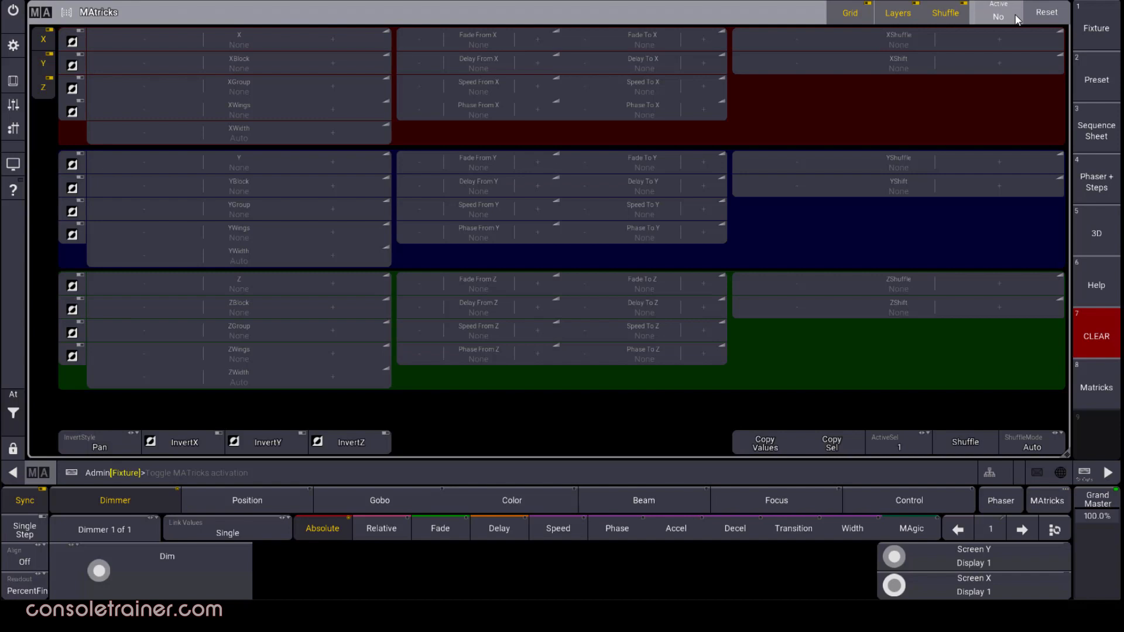
{"action": "left_click", "coordinate": [326, 63]}
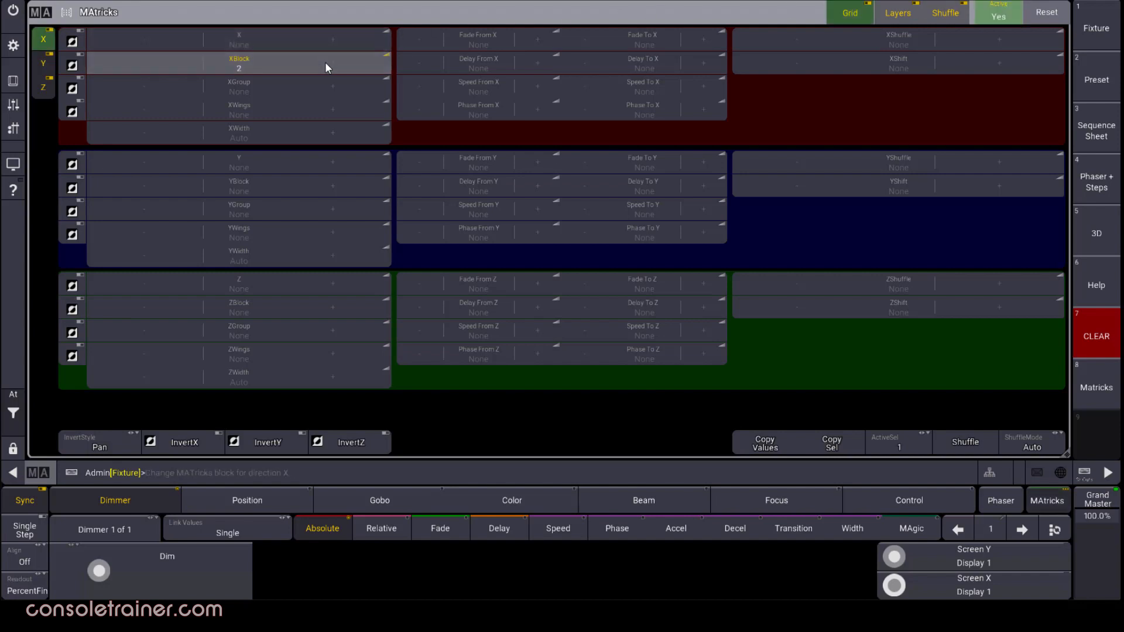
{"action": "left_click", "coordinate": [1009, 18]}
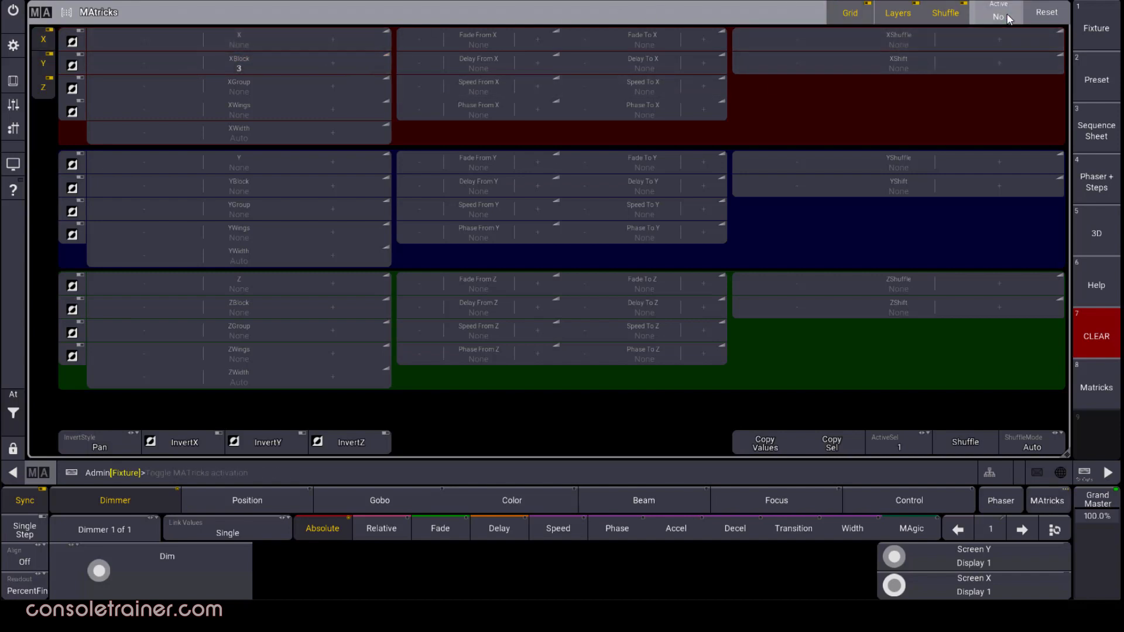
{"action": "left_click", "coordinate": [1051, 19]}
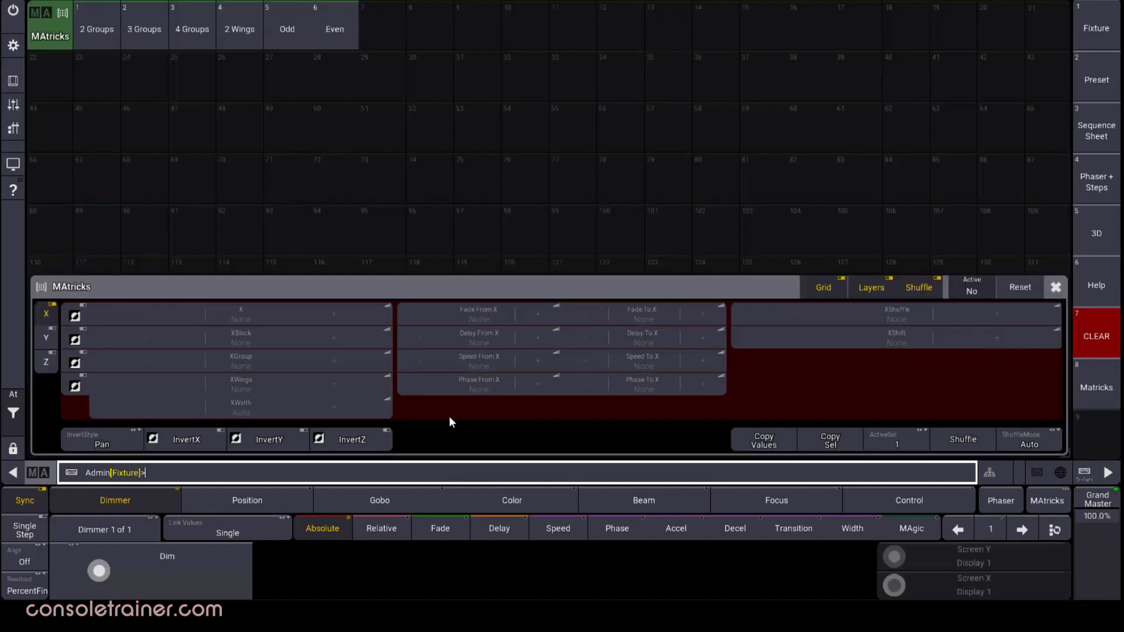
Set XBlock to 3 and XGroup to 7, and store the settings in slot 8 of the MAtricks pool
{"action": "left_click", "coordinate": [341, 335]}
{"action": "left_click", "coordinate": [340, 358]}
{"action": "triple_click", "coordinate": [340, 358]}
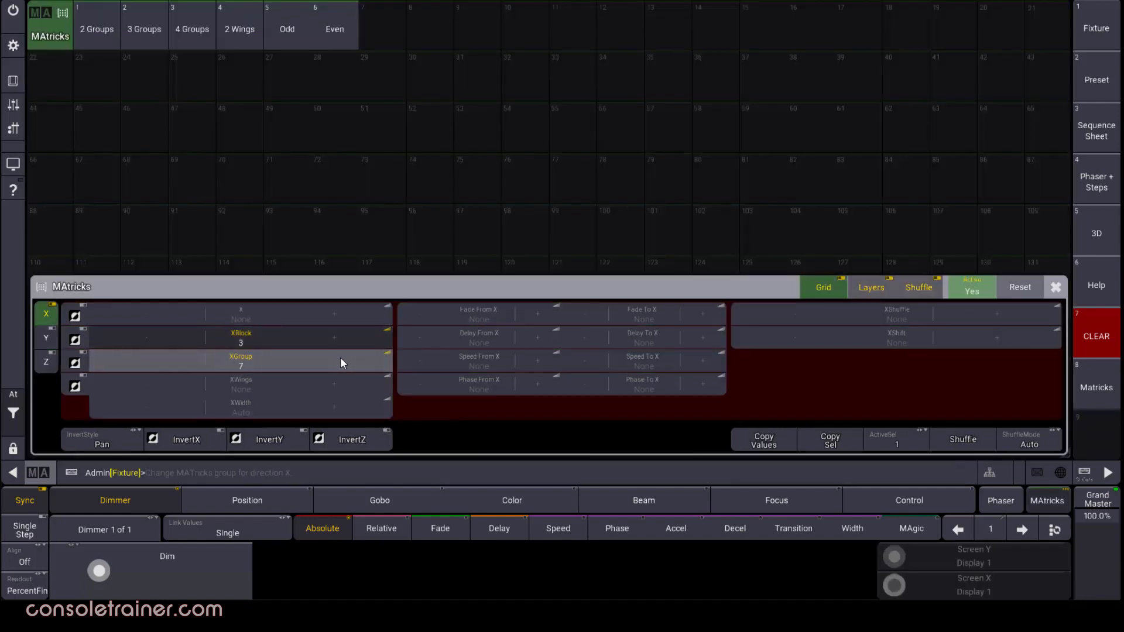
{"action": "left_click", "coordinate": [421, 35]}
{"action": "left_click", "coordinate": [419, 36]}
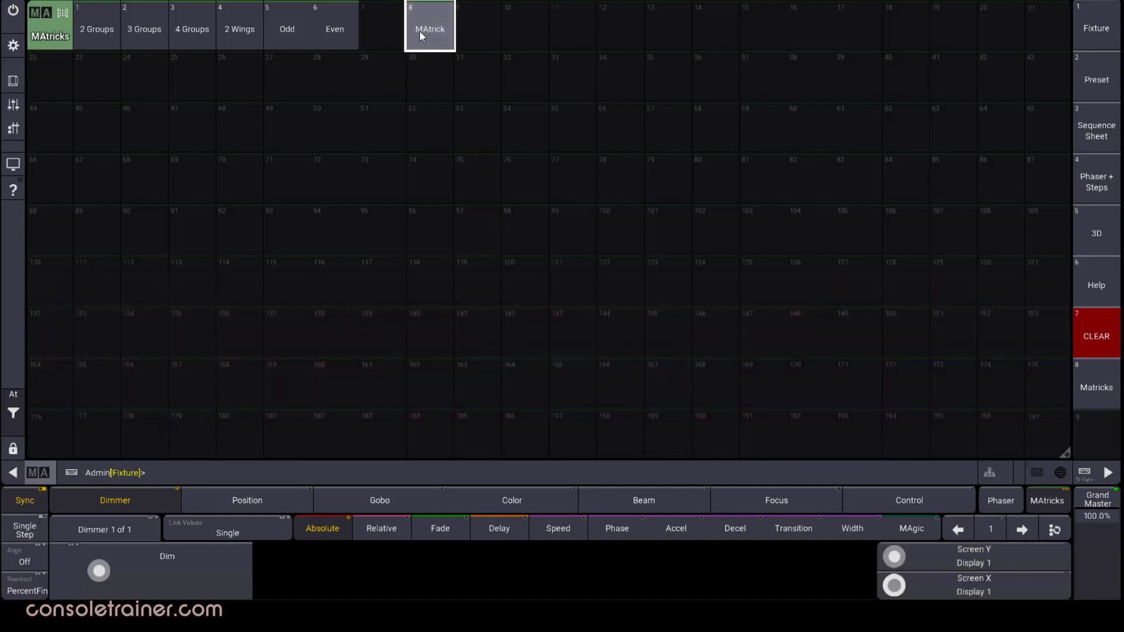
Open slot 10 of the MAtricks pool for editing and reset its settings
{"action": "right_click", "coordinate": [534, 25]}
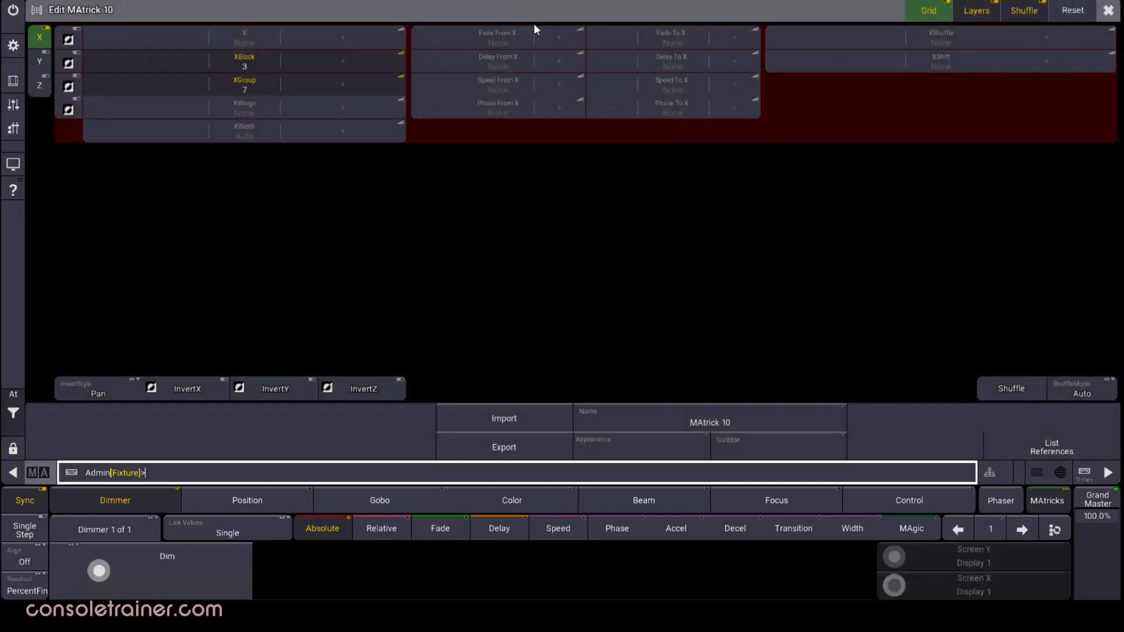
{"action": "left_click", "coordinate": [1067, 12]}
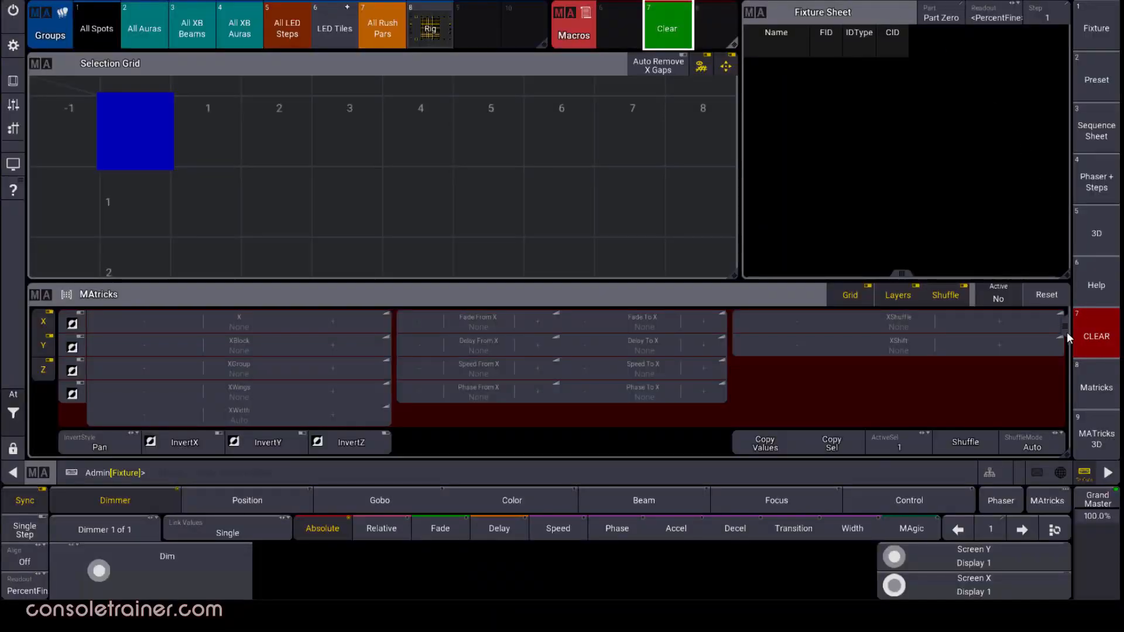
Select the All Spots group and advance through its fixtures one at a time up to fixture 6
{"action": "mouse_move", "coordinate": [1066, 332]}
{"action": "left_mouse_down"}
{"action": "mouse_move", "coordinate": [1074, 425]}
{"action": "mouse_move", "coordinate": [1054, 315]}
{"action": "left_mouse_up"}
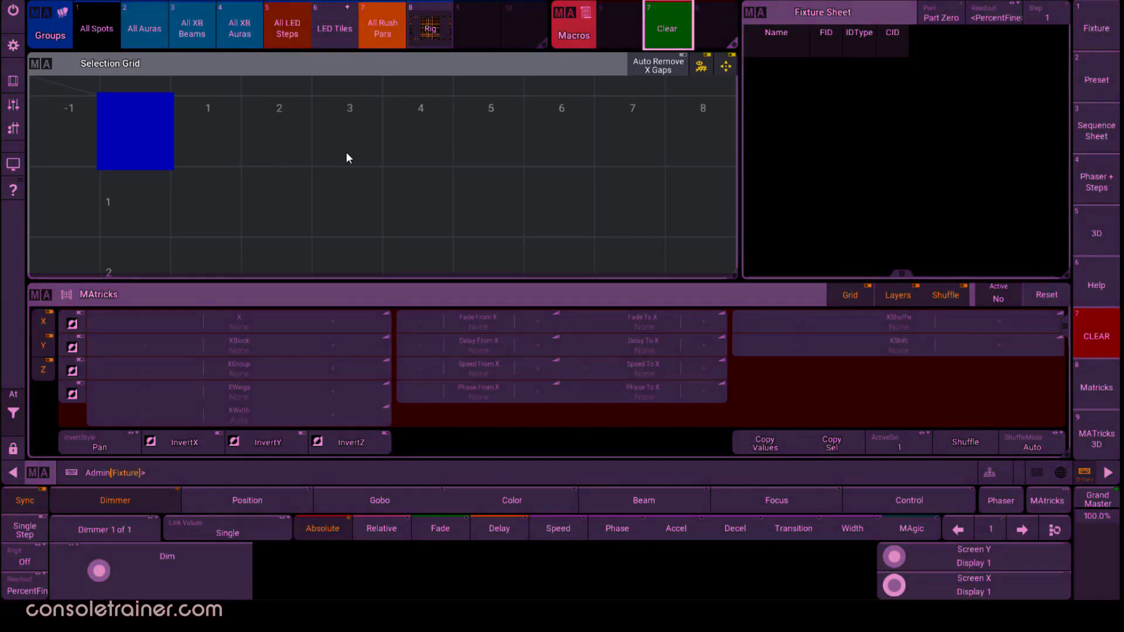
{"action": "left_click", "coordinate": [105, 39]}
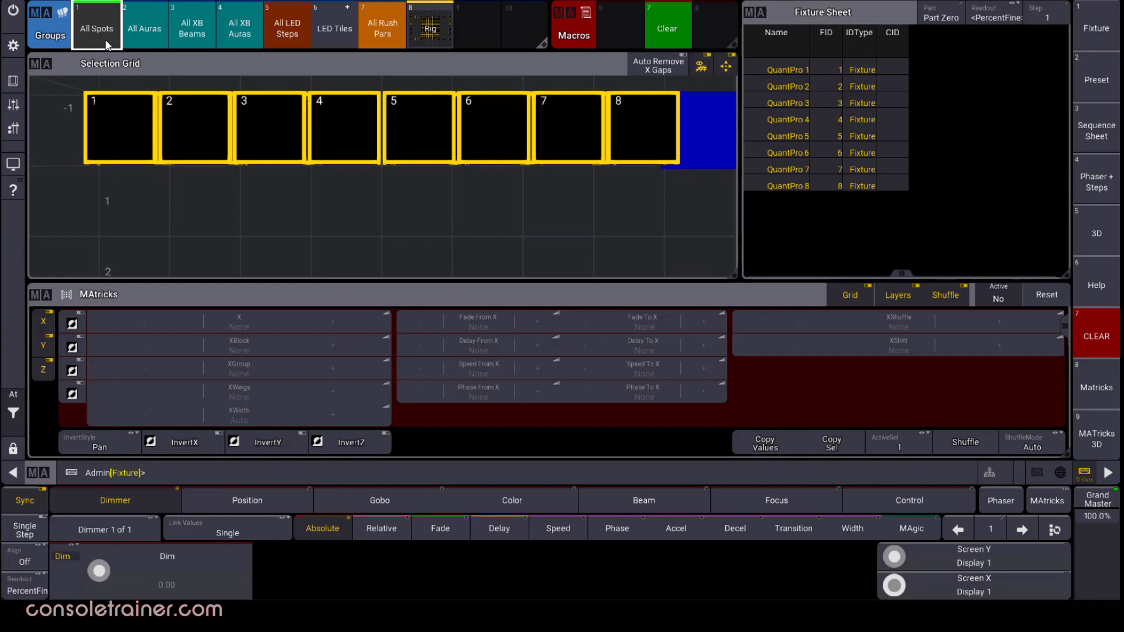
{"action": "key", "text": "Page_Down"}
{"action": "key", "text": "Page_Down"}
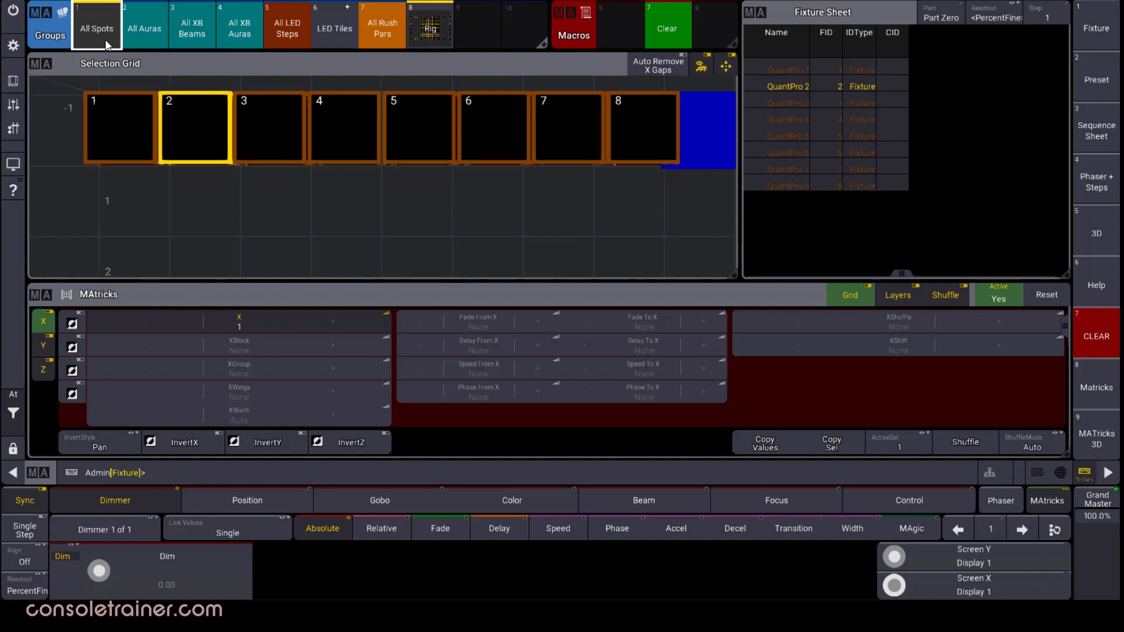
{"action": "key", "text": "Page_Down"}
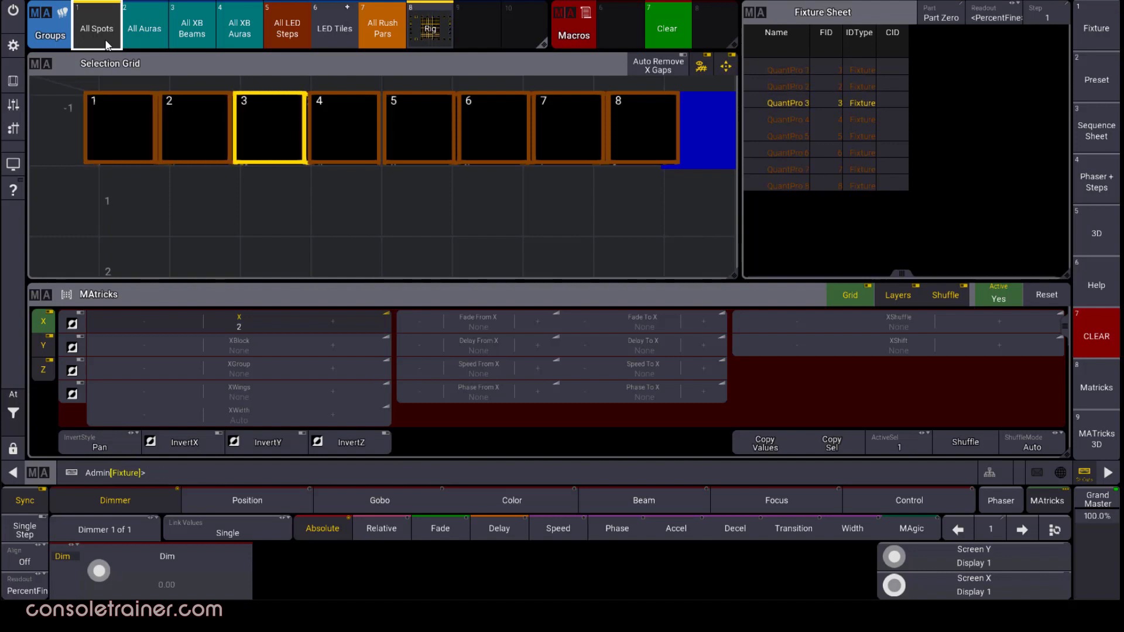
{"action": "key", "text": "Page_Down"}
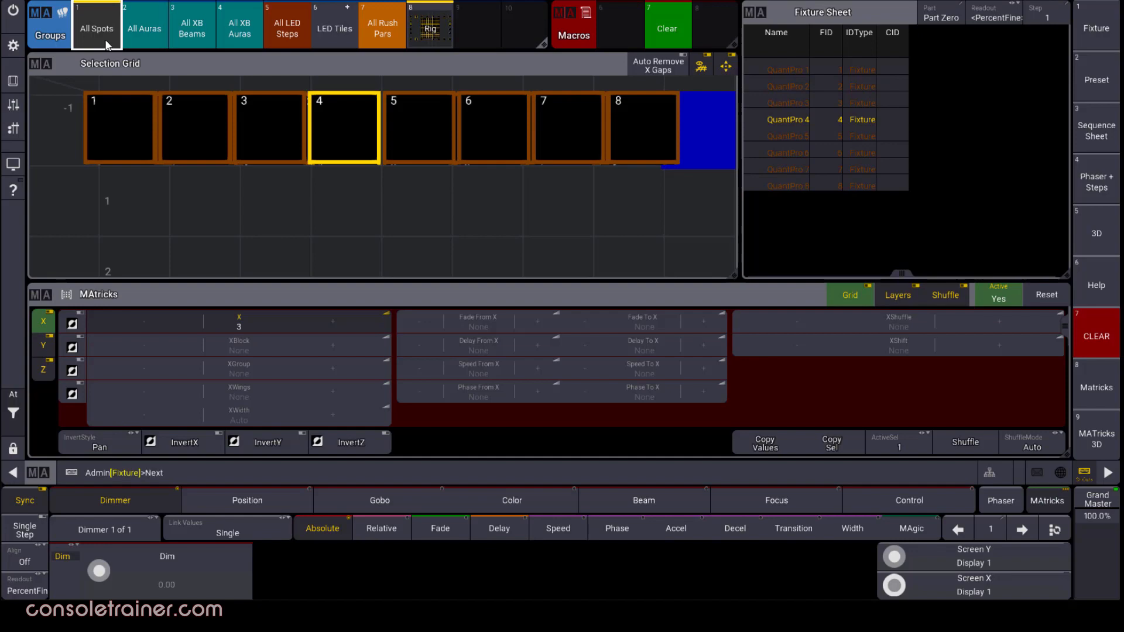
{"action": "key", "text": "Page_Down"}
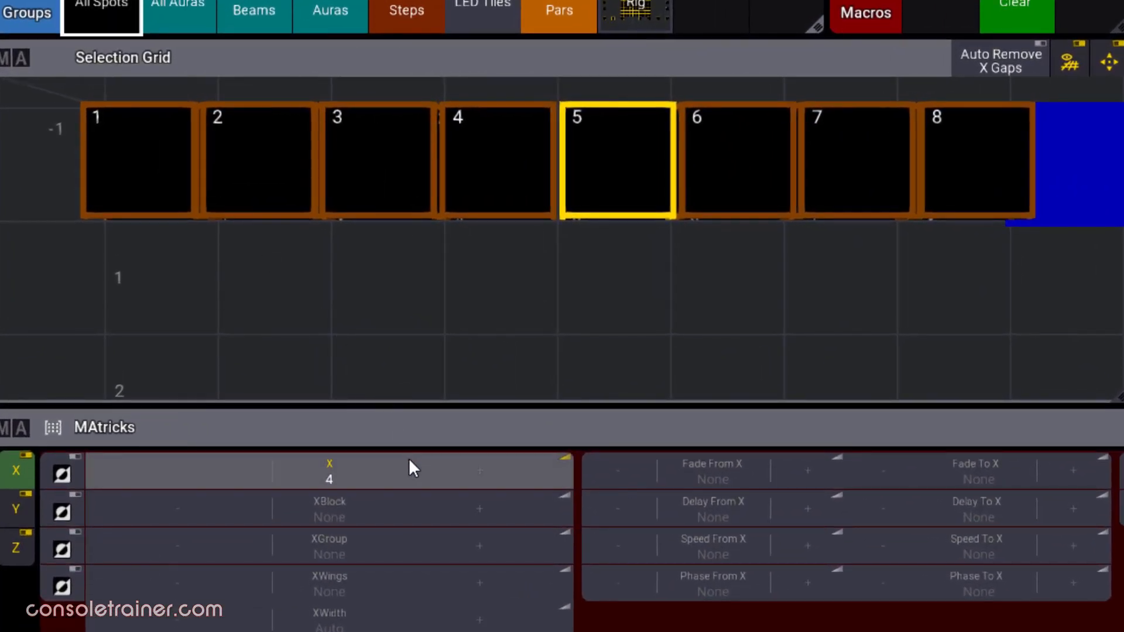
{"action": "key", "text": "Page_Down"}
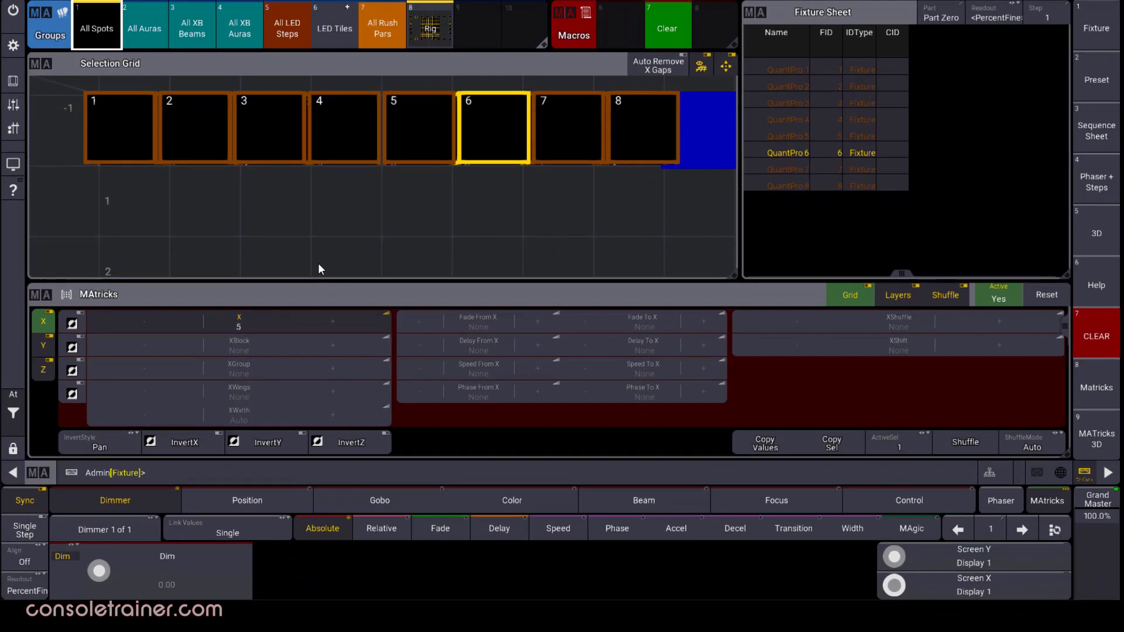
Go back through the All Spots fixtures one at a time to fixture 1
{"action": "key", "text": "Left"}
{"action": "key", "text": "Left"}
{"action": "key", "text": "Left"}
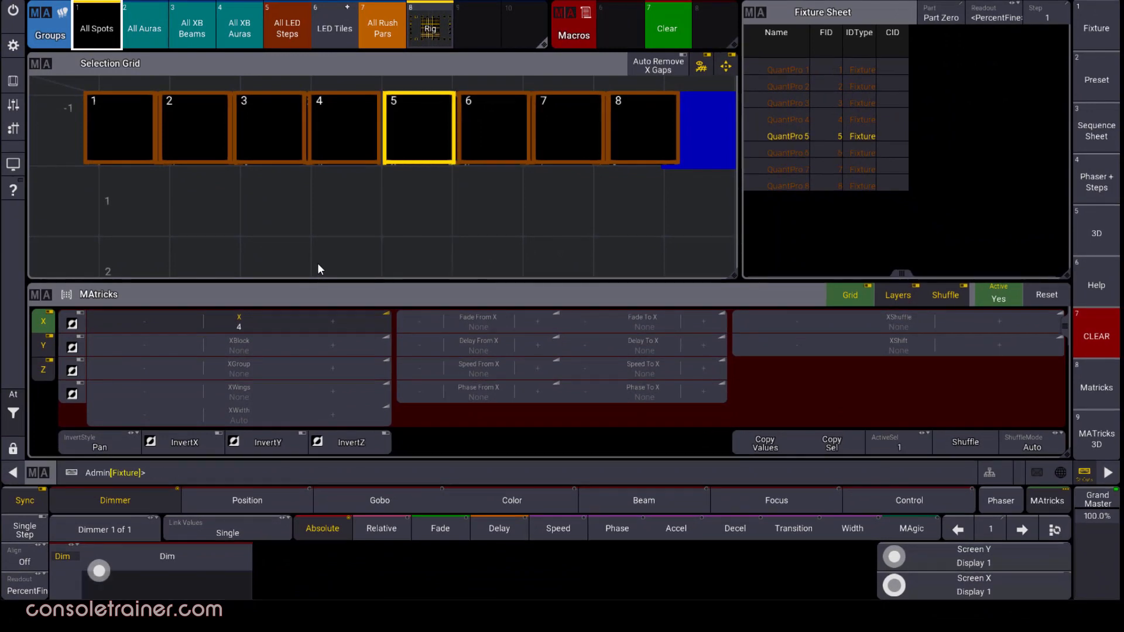
{"action": "key", "text": "Left"}
{"action": "key", "text": "Left"}
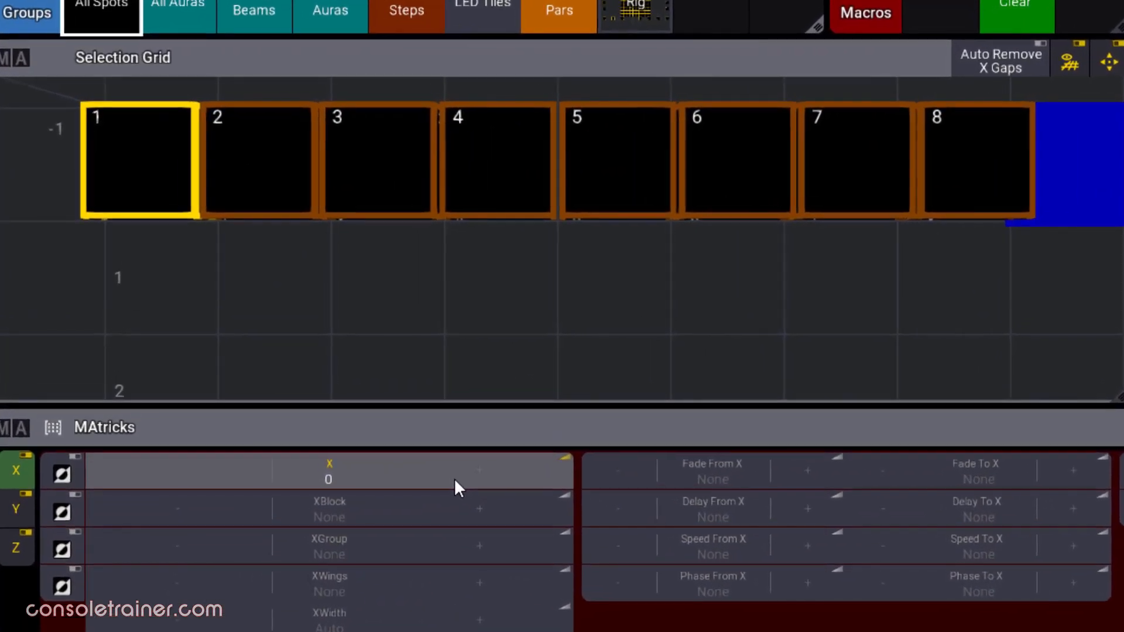
Raise and lower the MAtricks X value to switch between single fixtures, finishing with X at 1
{"action": "left_click", "coordinate": [485, 469]}
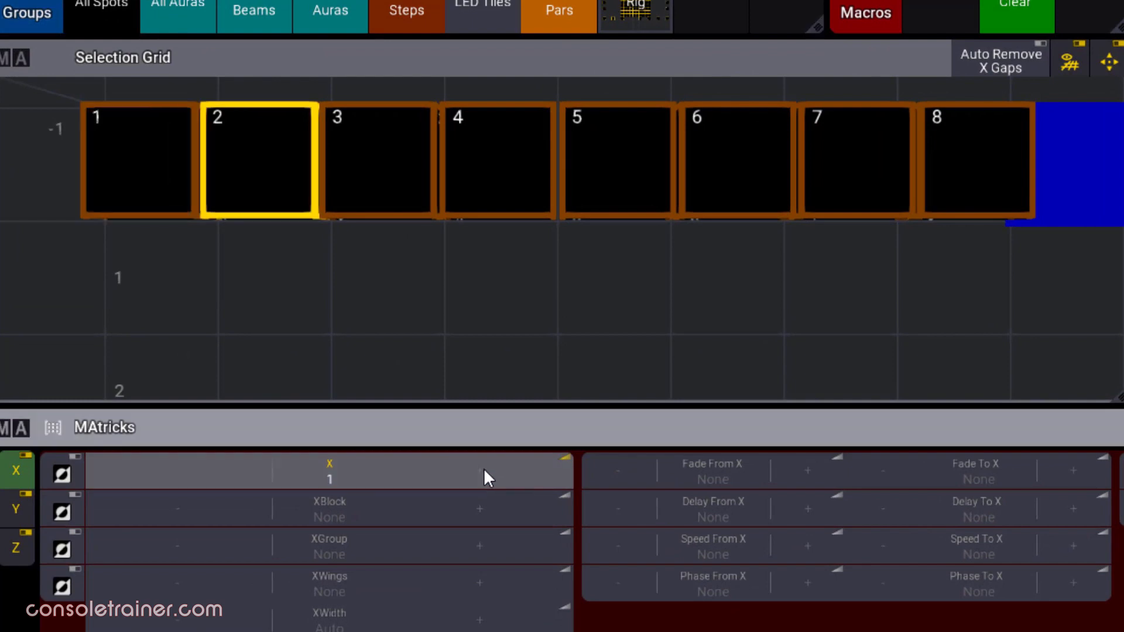
{"action": "left_click", "coordinate": [484, 468]}
{"action": "left_click", "coordinate": [185, 469]}
{"action": "left_click", "coordinate": [477, 470]}
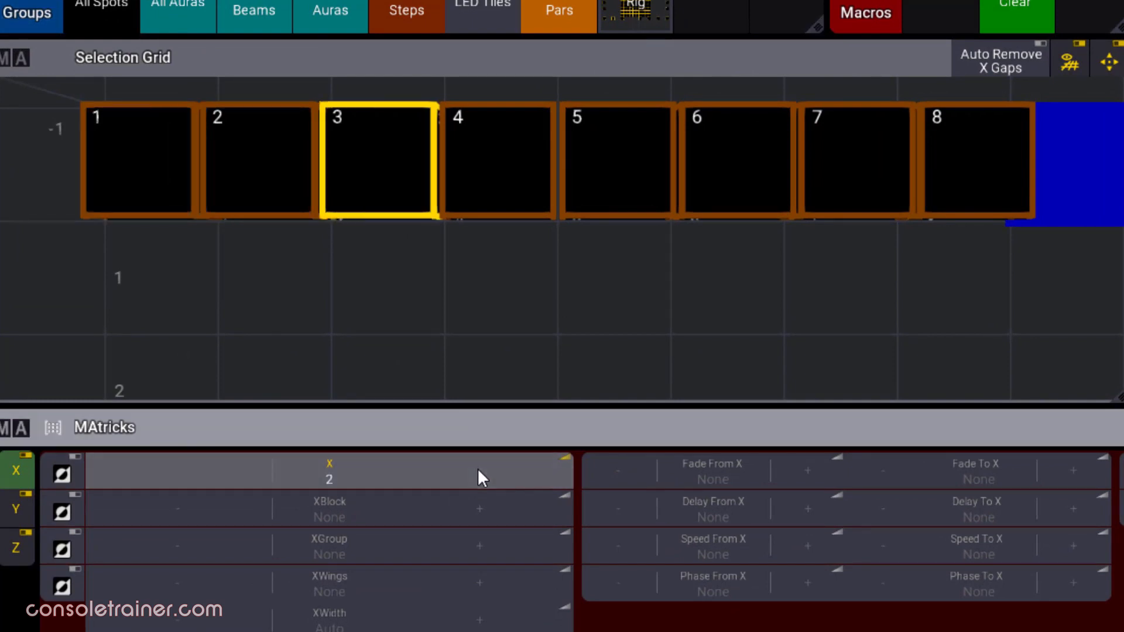
{"action": "left_click", "coordinate": [478, 470]}
{"action": "left_click", "coordinate": [182, 475]}
{"action": "left_click_drag", "start_coordinate": [201, 473], "coordinate": [236, 480]}
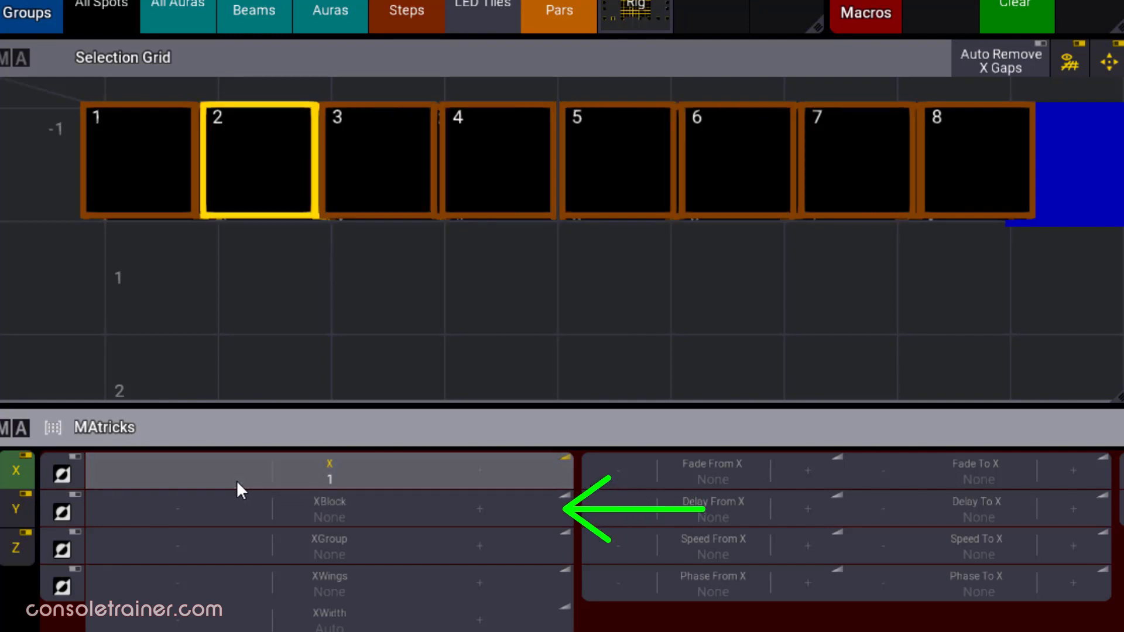
Set XBlock to 2 and step back and forth through the fixture pairs, finishing on fixtures 7 and 8
{"action": "left_click", "coordinate": [481, 513]}
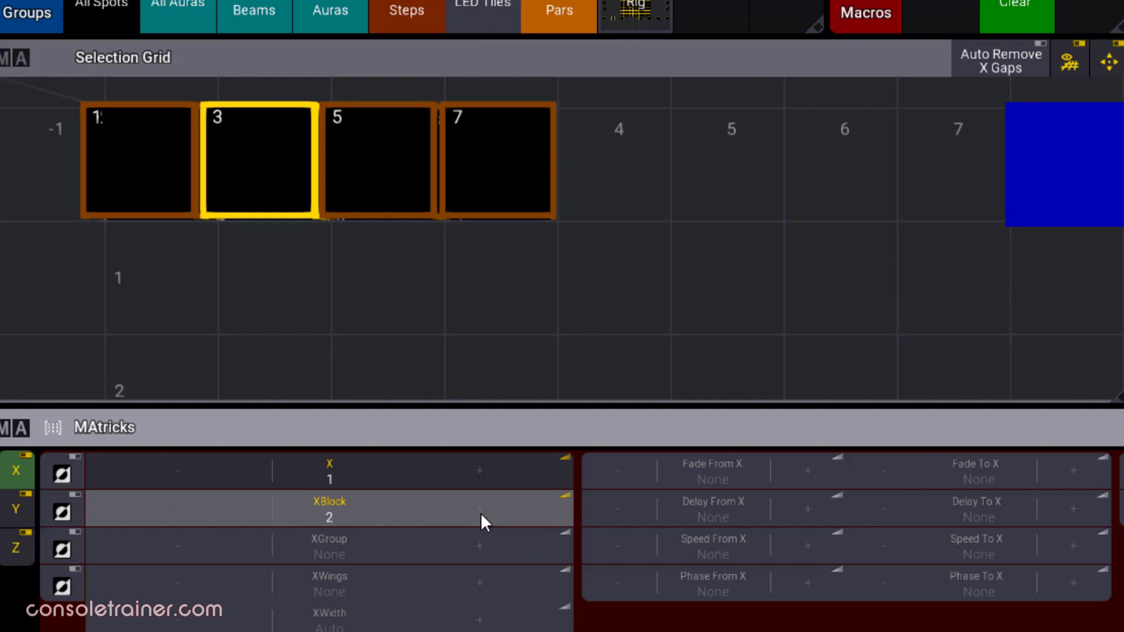
{"action": "key", "text": "Page_Down"}
{"action": "key", "text": "Page_Up"}
{"action": "key", "text": "Page_Up"}
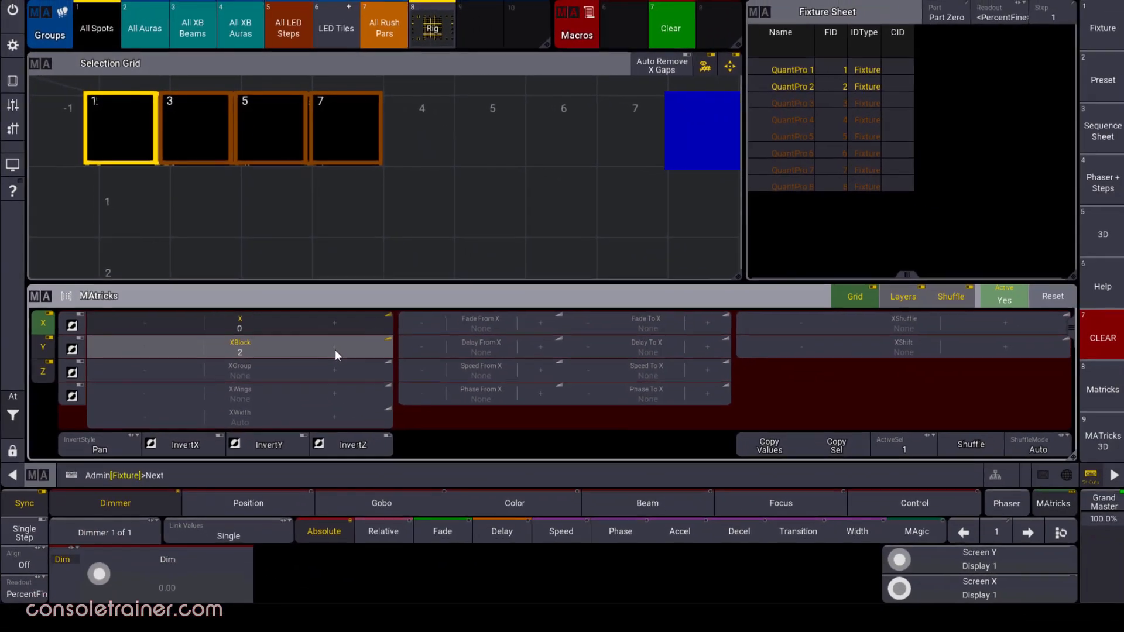
{"action": "key", "text": "Page_Down"}
{"action": "key", "text": "Page_Down"}
{"action": "key", "text": "Page_Down"}
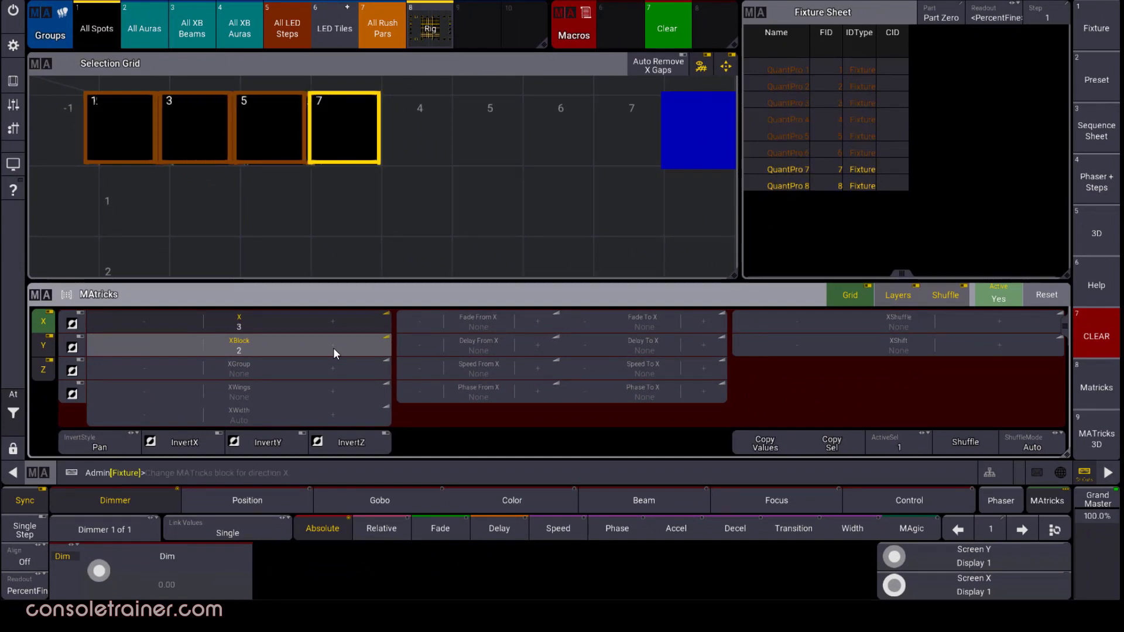
Move the Selection Grid cursor to the cell directly below fixture 1
{"action": "left_click_drag", "start_coordinate": [110, 181], "coordinate": [307, 214]}
{"action": "left_click", "coordinate": [729, 65]}
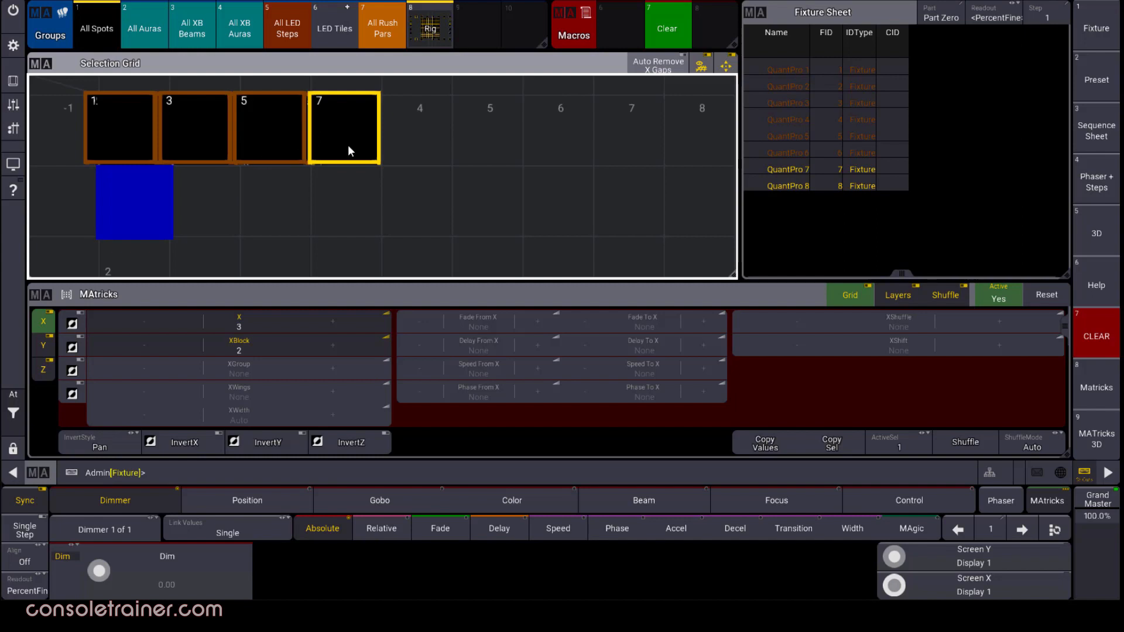
Reset the MAtricks settings and set XGroup to 2 for the All Spots selection
{"action": "left_click", "coordinate": [1058, 297]}
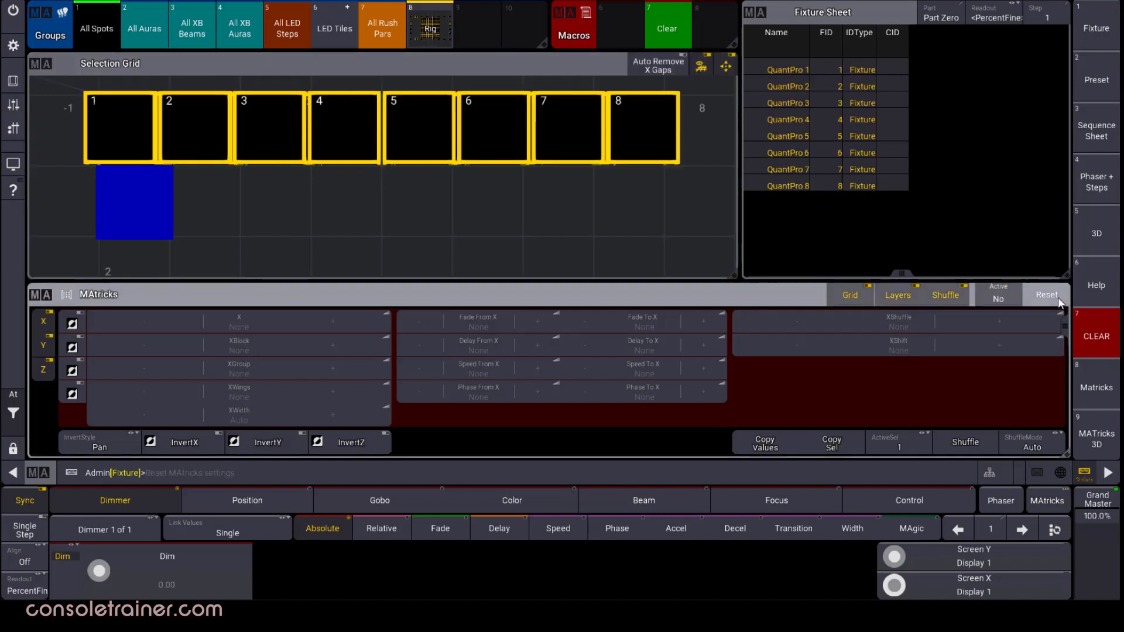
{"action": "left_click", "coordinate": [332, 371]}
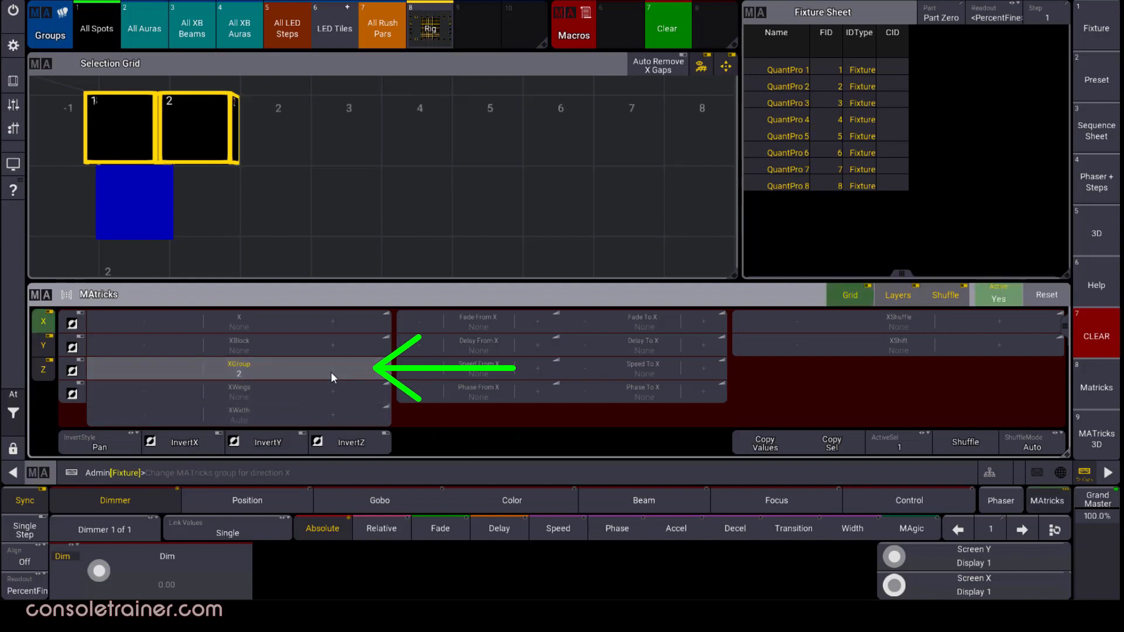
Step the XGroup 2 selection back and forth between odd and even fixtures, finishing on the even ones with X at 1
{"action": "key", "text": "Page_Down"}
{"action": "key", "text": "Page_Down"}
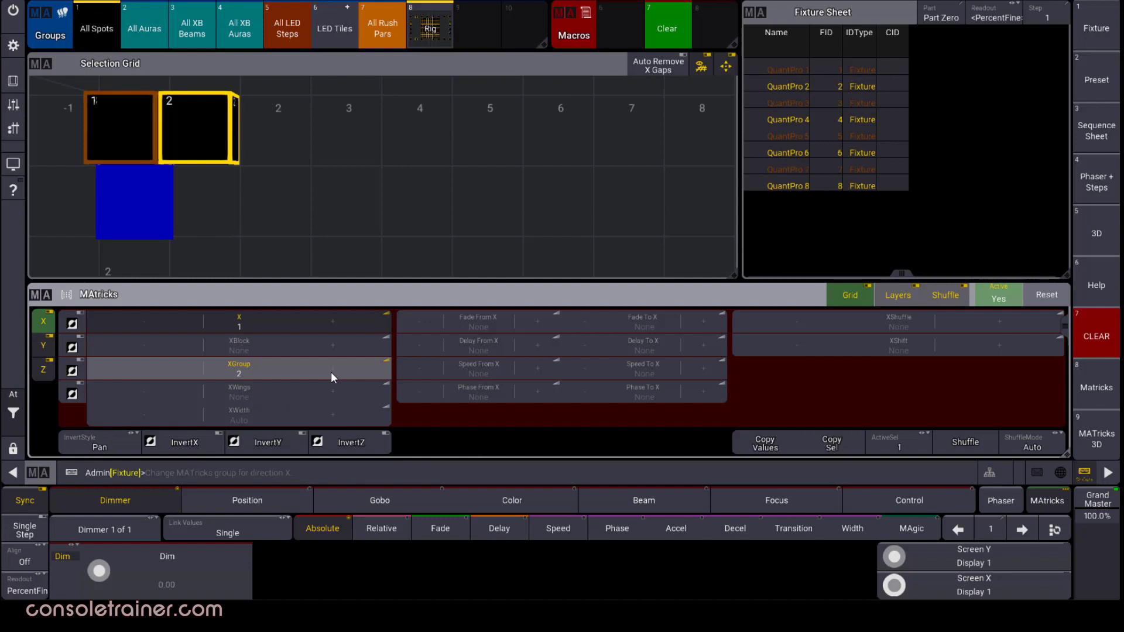
{"action": "key", "text": "Page_Up"}
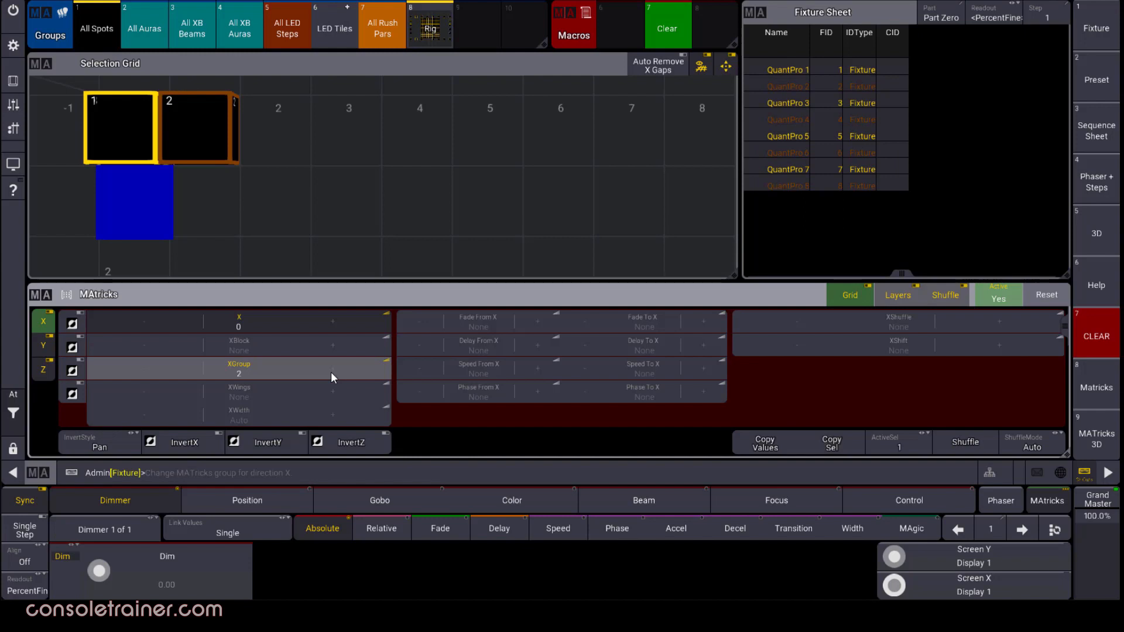
{"action": "key", "text": "Page_Down"}
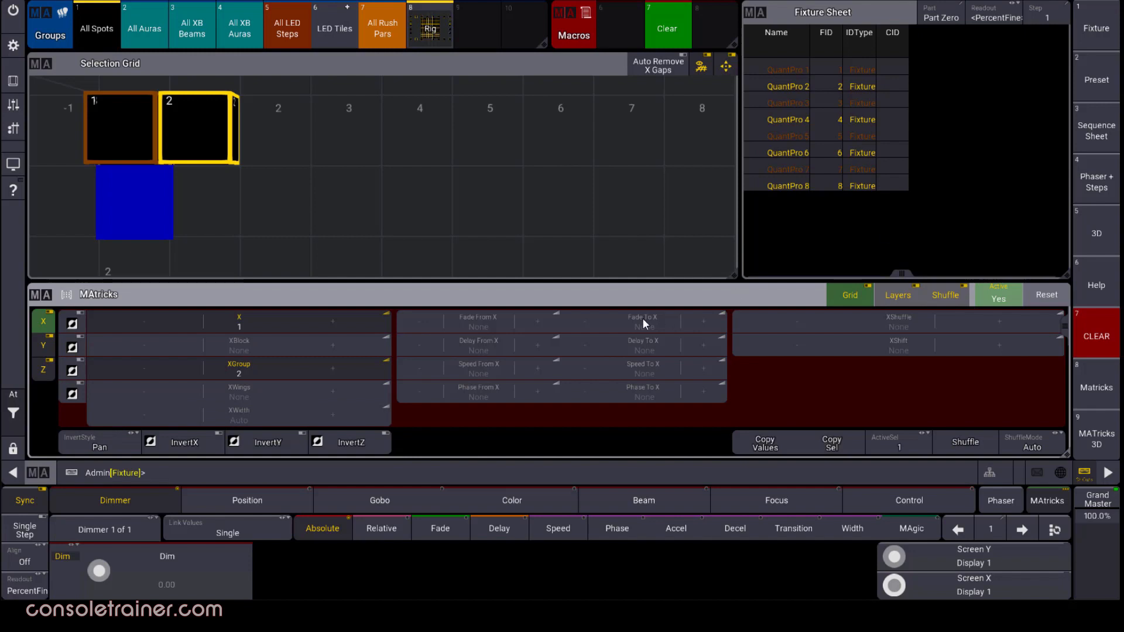
Set XGroup to 3 and step forward through the fixture groups, finishing on fixtures 1, 4 and 7
{"action": "left_click", "coordinate": [332, 371]}
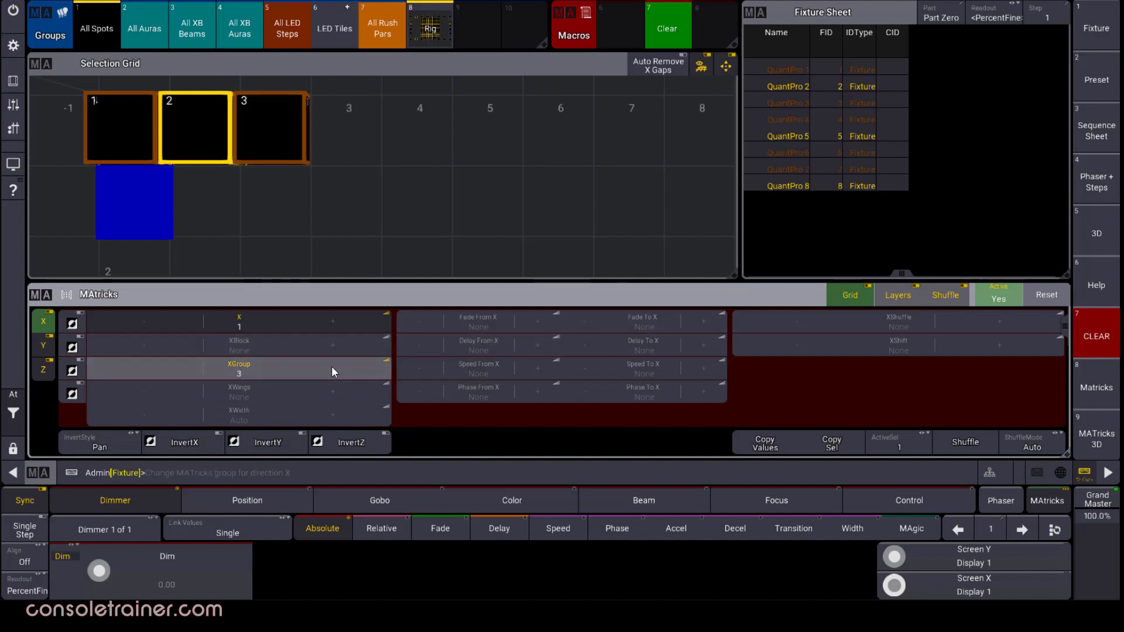
{"action": "key", "text": "Page_Down"}
{"action": "key", "text": "Page_Down"}
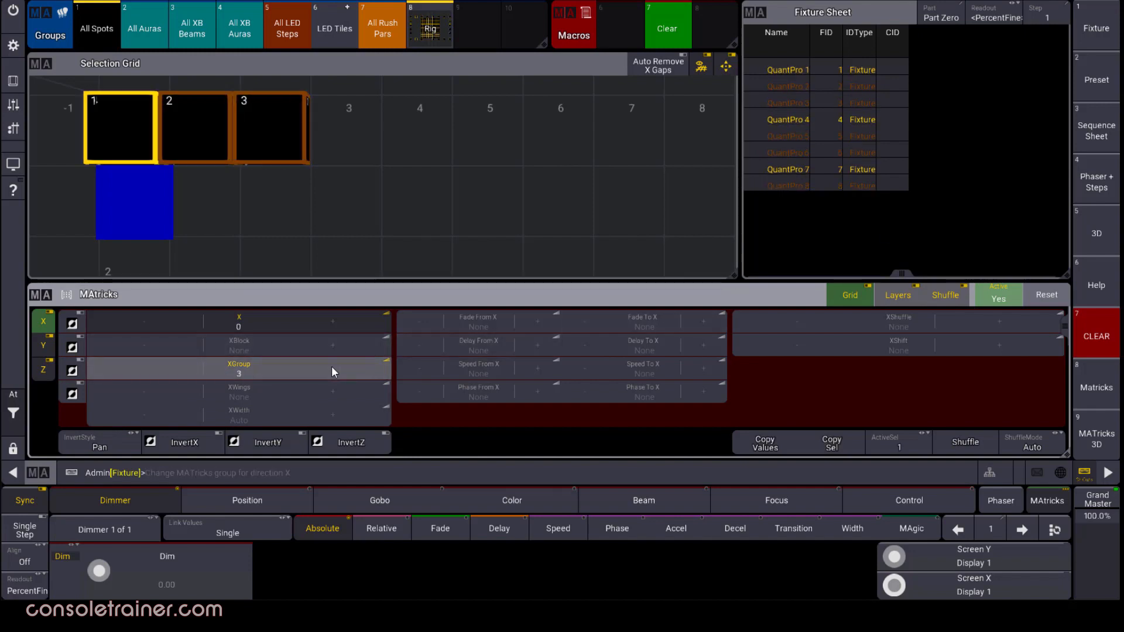
{"action": "key", "text": "Page_Down"}
{"action": "key", "text": "Page_Down"}
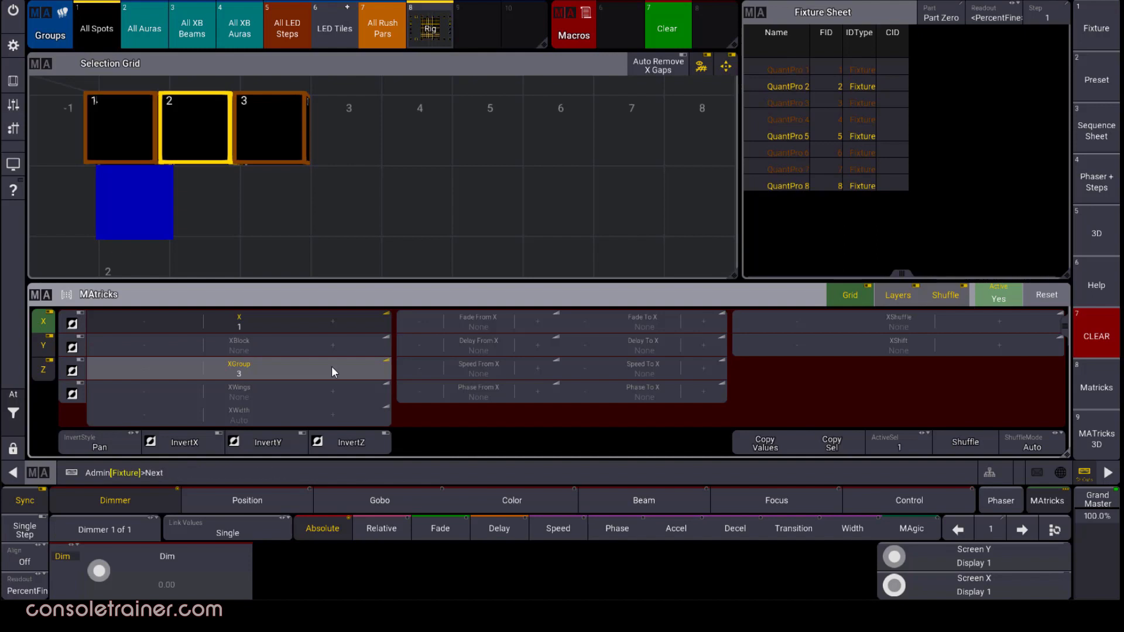
{"action": "key", "text": "Page_Down"}
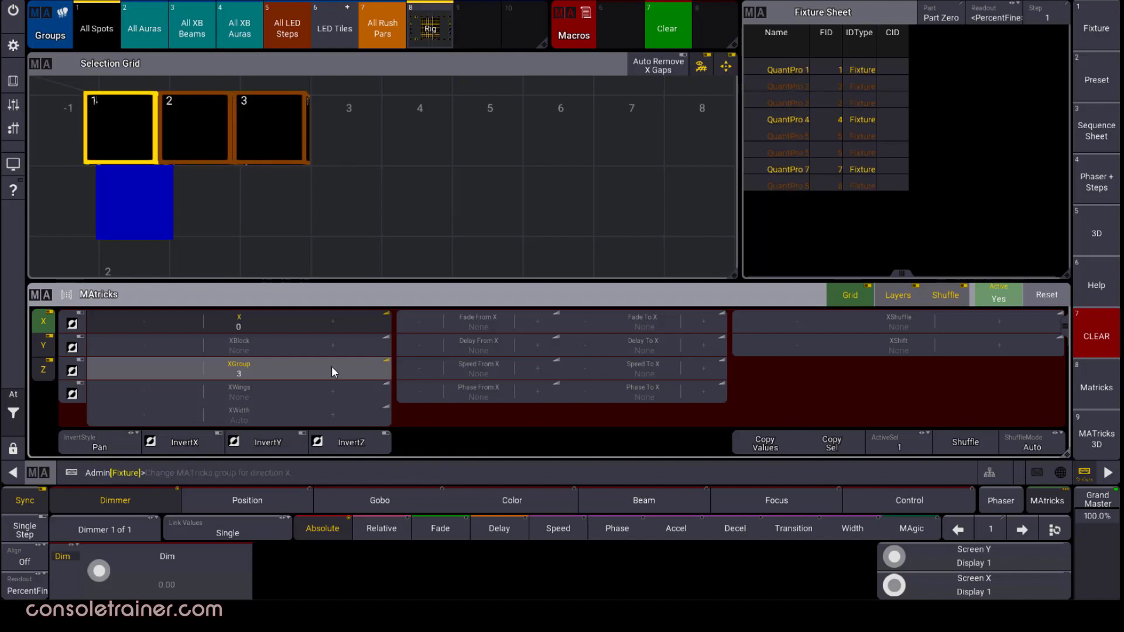
Reset the MAtricks settings and set XWidth to 3 for the All Spots selection
{"action": "left_click", "coordinate": [1046, 295]}
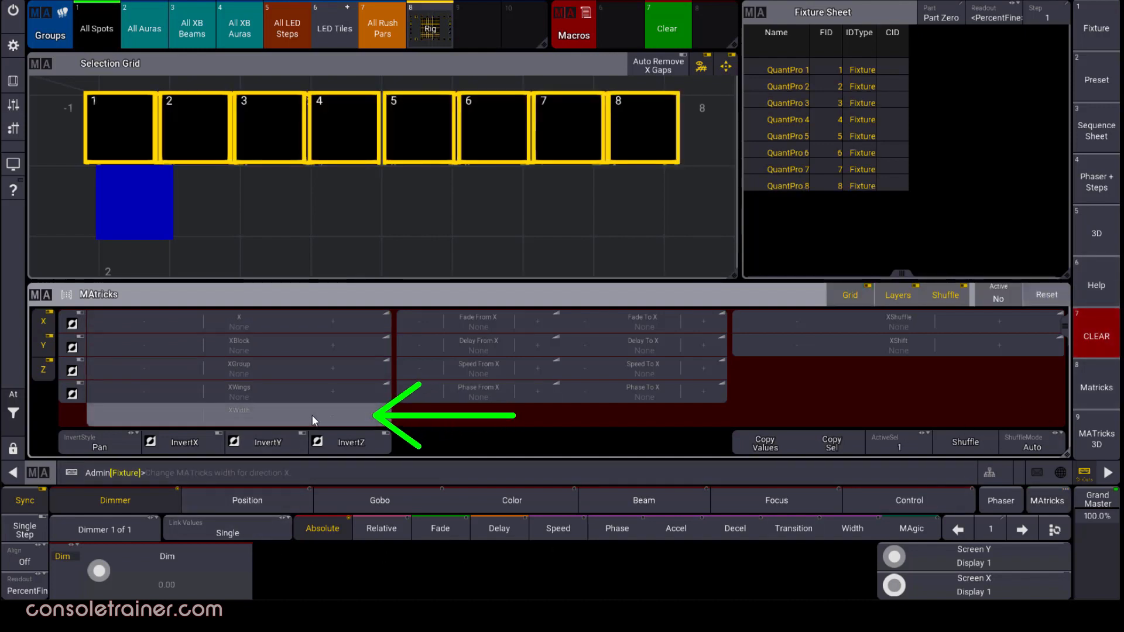
{"action": "left_click", "coordinate": [335, 415]}
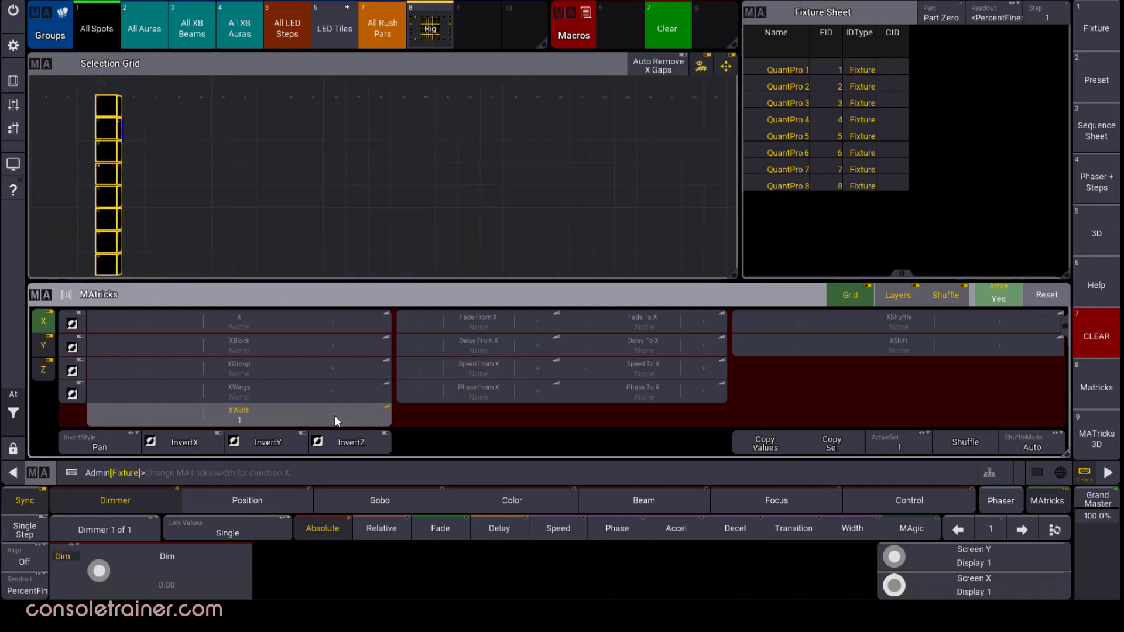
{"action": "left_click", "coordinate": [334, 415]}
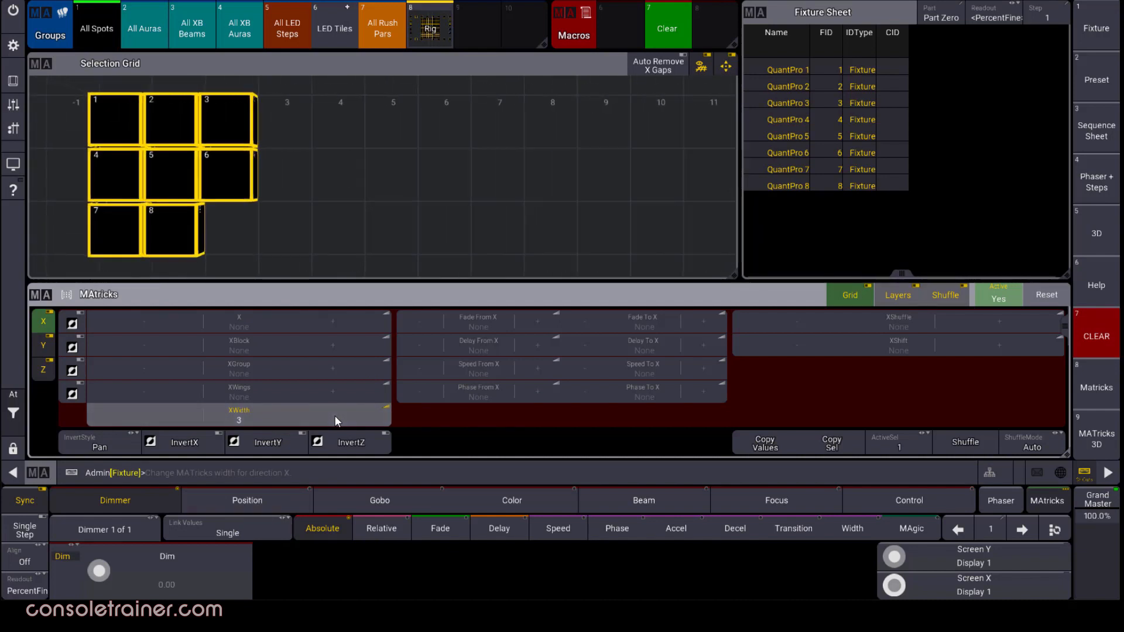
Step repeatedly through the three Selection Grid columns and set the MAtricks X value back to None
{"action": "key", "text": "Page_Down"}
{"action": "key", "text": "Page_Down"}
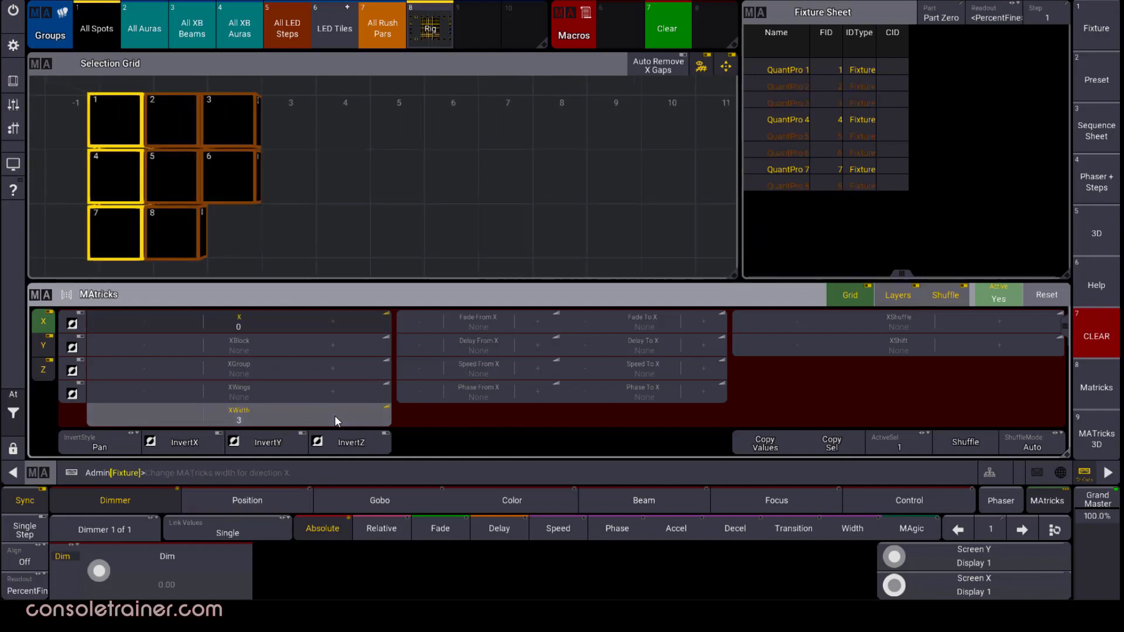
{"action": "key", "text": "Page_Down"}
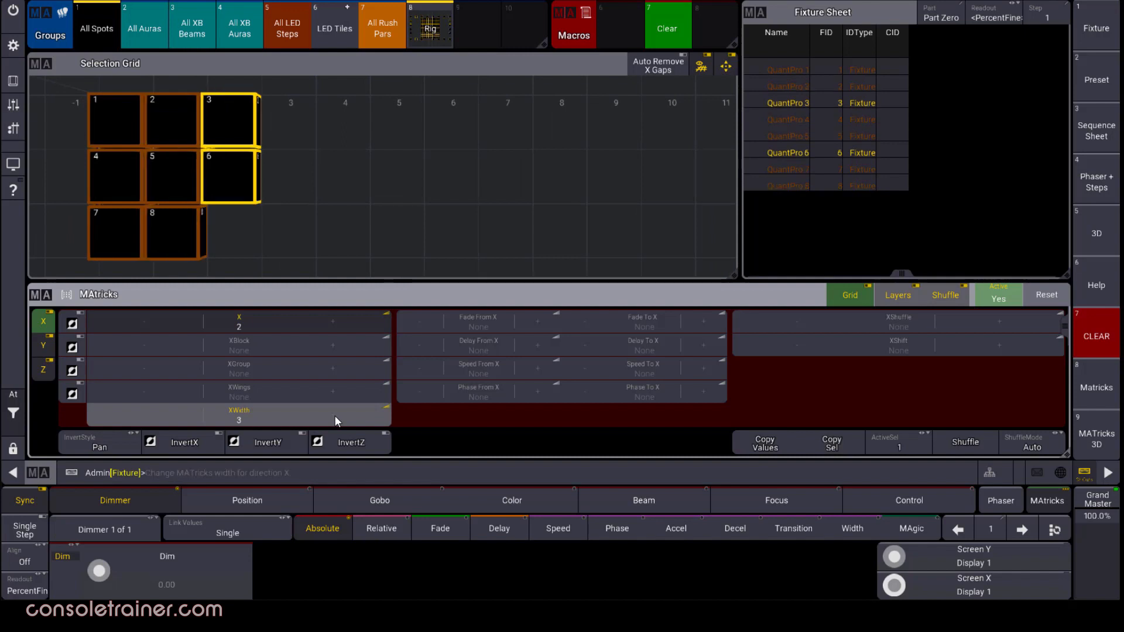
{"action": "key", "text": "Page_Down"}
{"action": "key", "text": "Page_Down"}
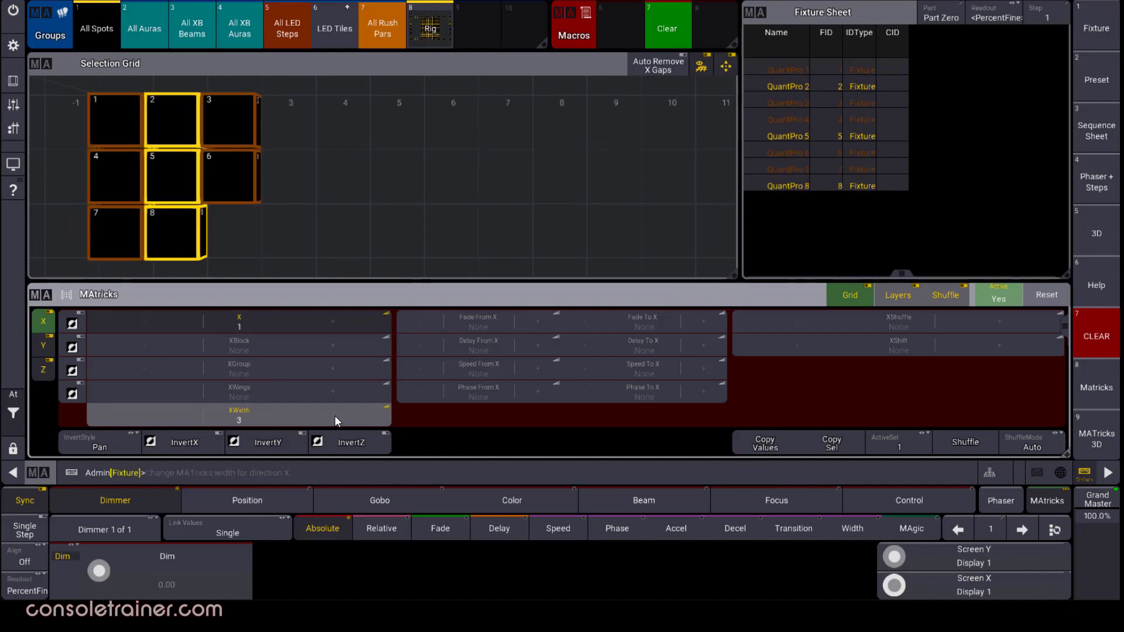
{"action": "key", "text": "Page_Down"}
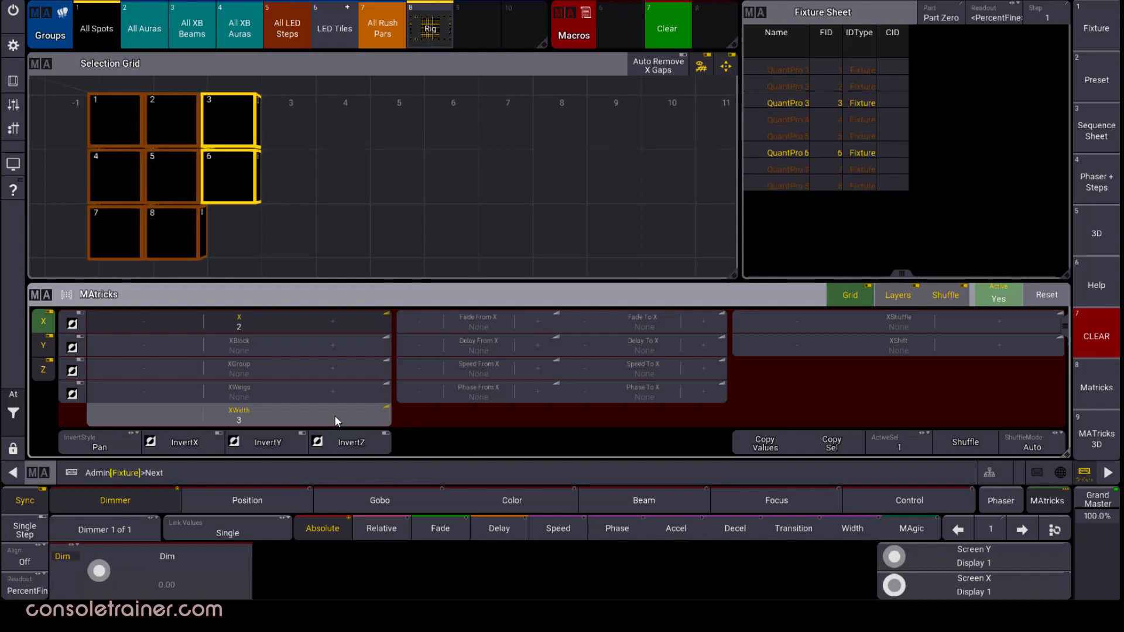
{"action": "key", "text": "Page_Down"}
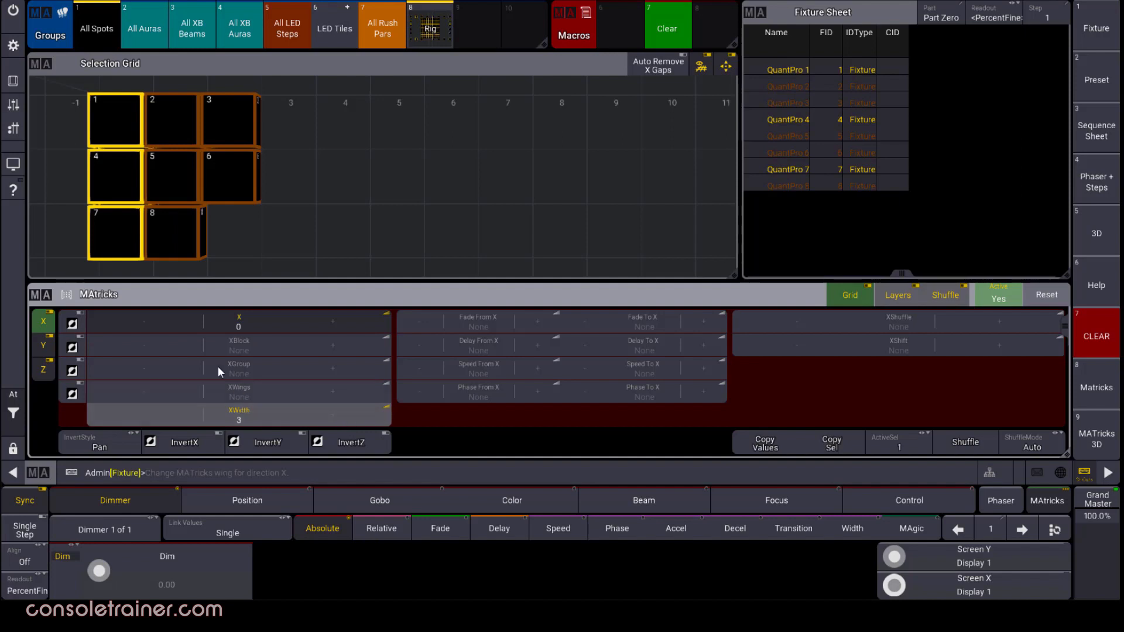
{"action": "left_click", "coordinate": [142, 316]}
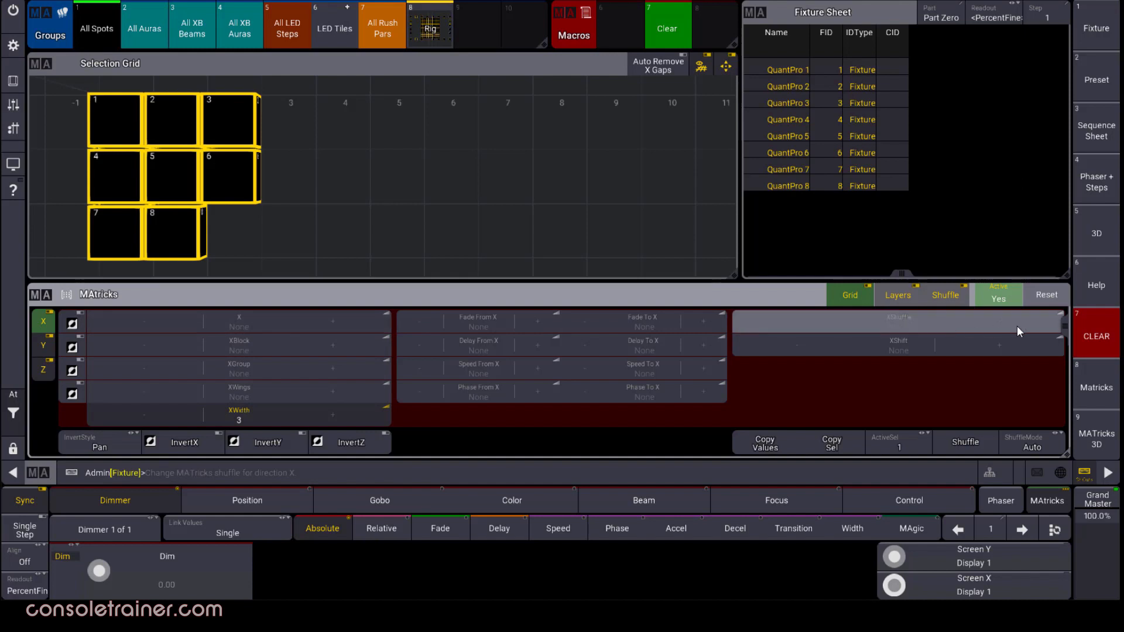
Raise the MAtricks Y value to 2 to step through the grid rows, and restore the full eight-fixture selection
{"action": "left_click_drag", "start_coordinate": [1068, 327], "coordinate": [1065, 358]}
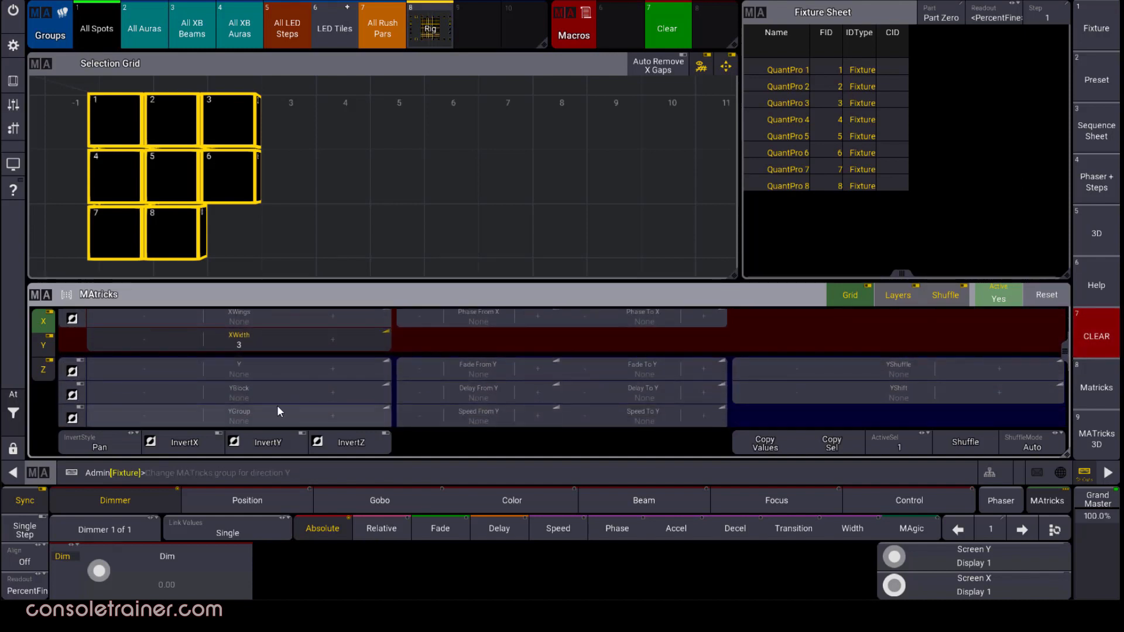
{"action": "left_click", "coordinate": [330, 373]}
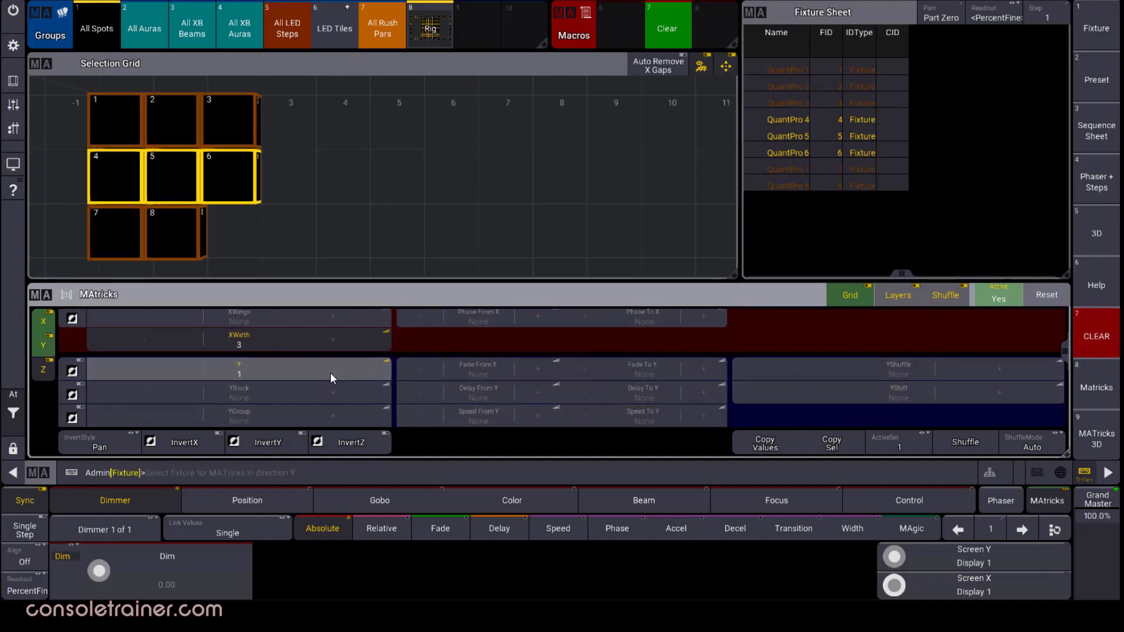
{"action": "left_click", "coordinate": [331, 372]}
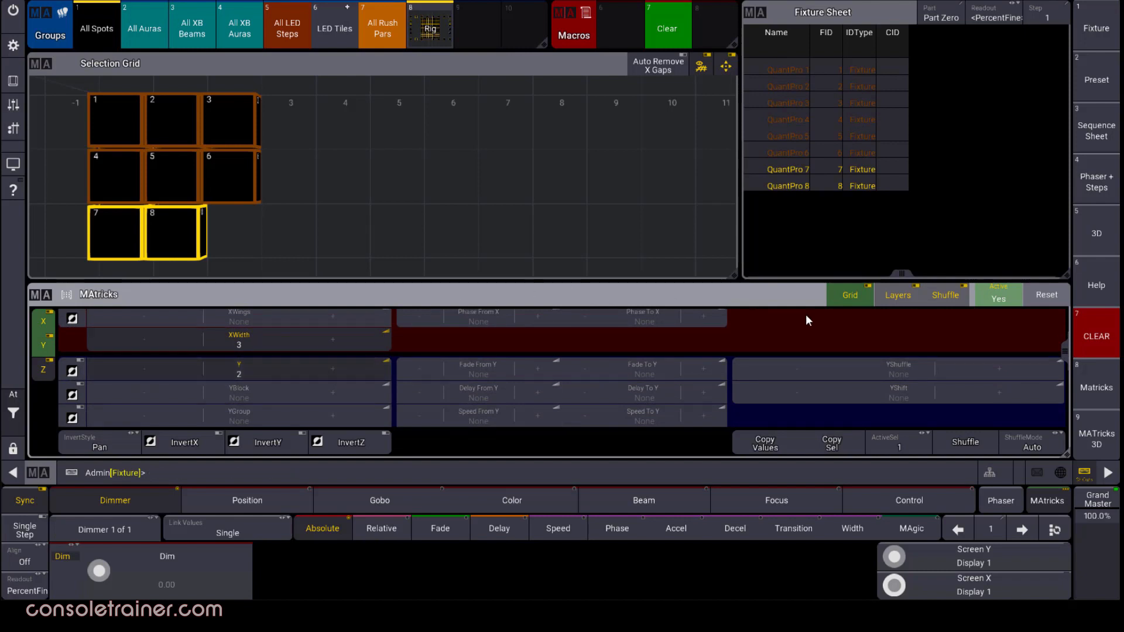
{"action": "left_click_drag", "start_coordinate": [1063, 346], "coordinate": [1064, 315]}
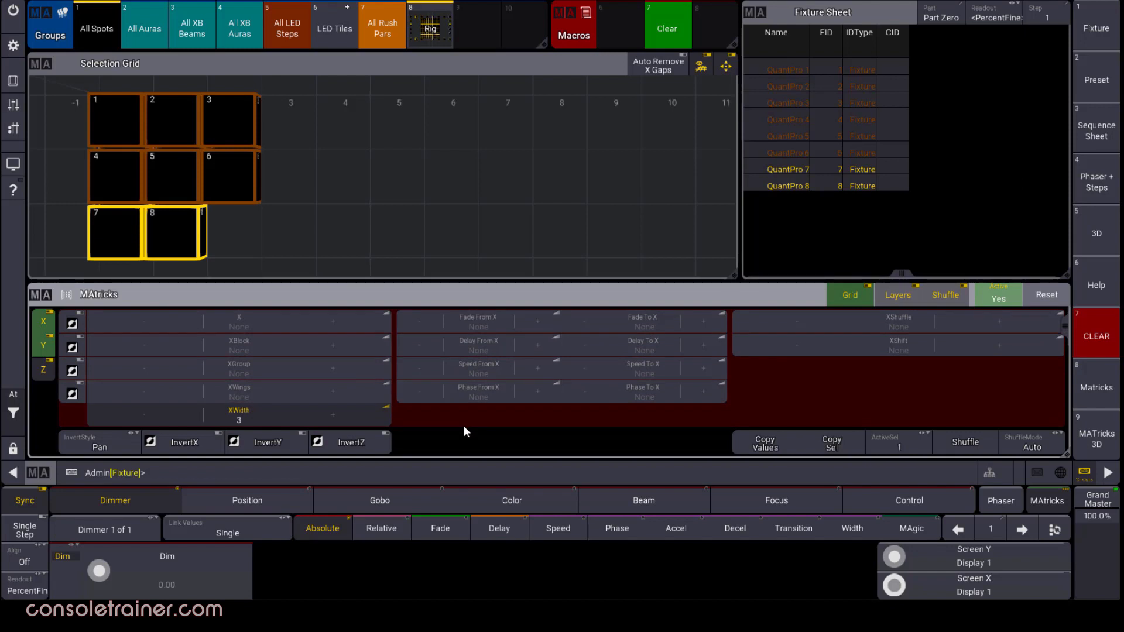
{"action": "key", "text": "Home"}
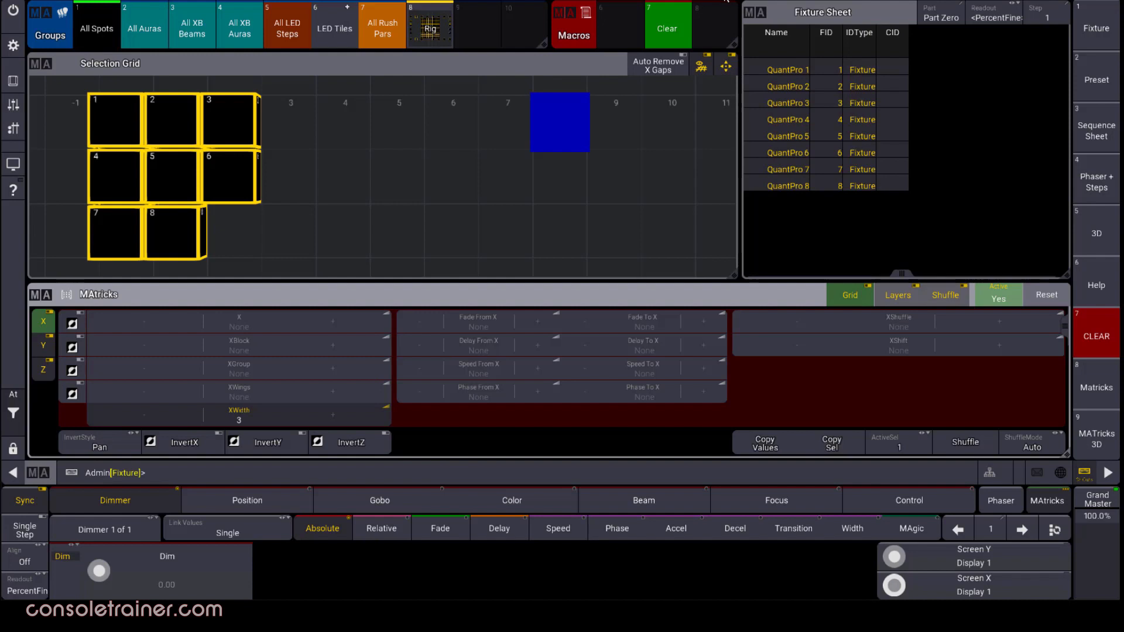
Replace the MAtricks settings with XWings 2 and step through the mirrored fixture pairs up to X 3 and back to X 0
{"action": "left_click", "coordinate": [1051, 300]}
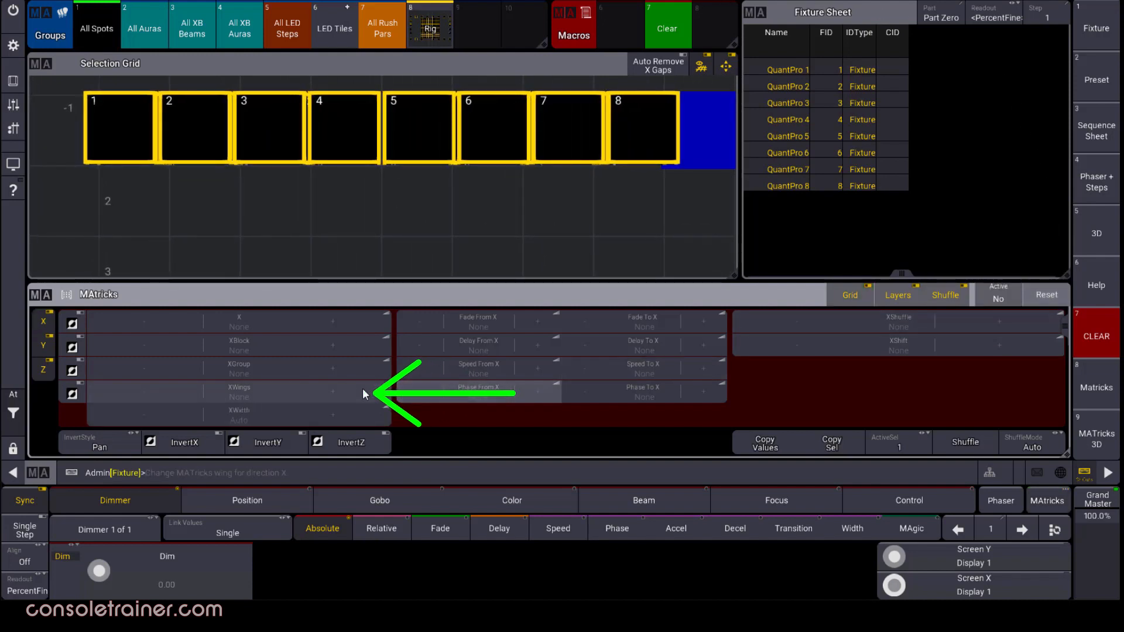
{"action": "left_click", "coordinate": [337, 389]}
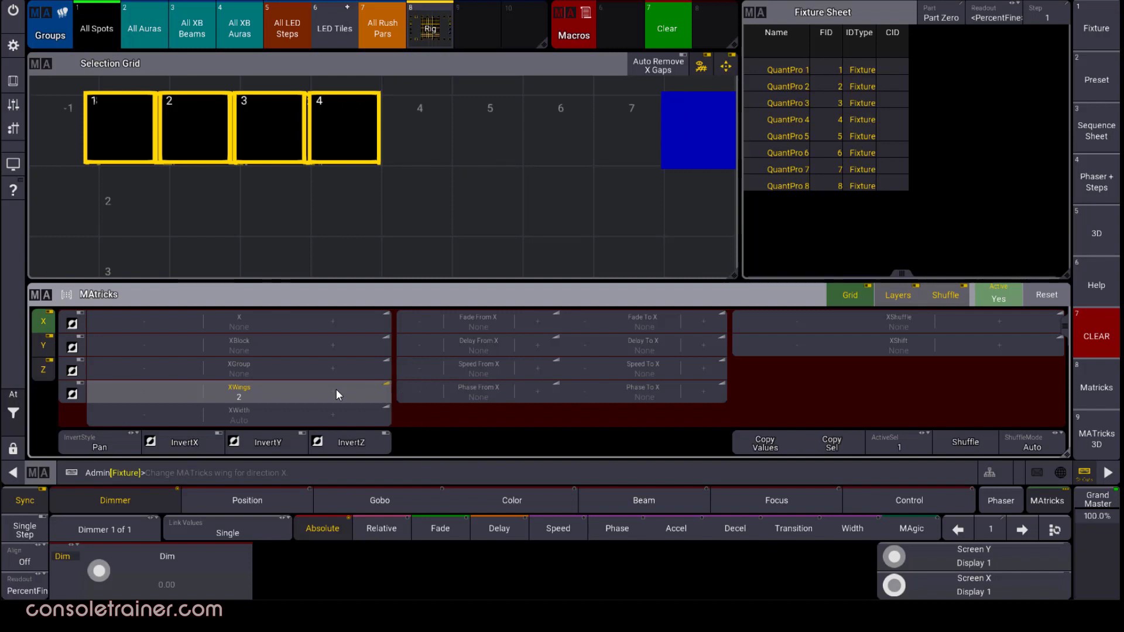
{"action": "key", "text": "Page_Down"}
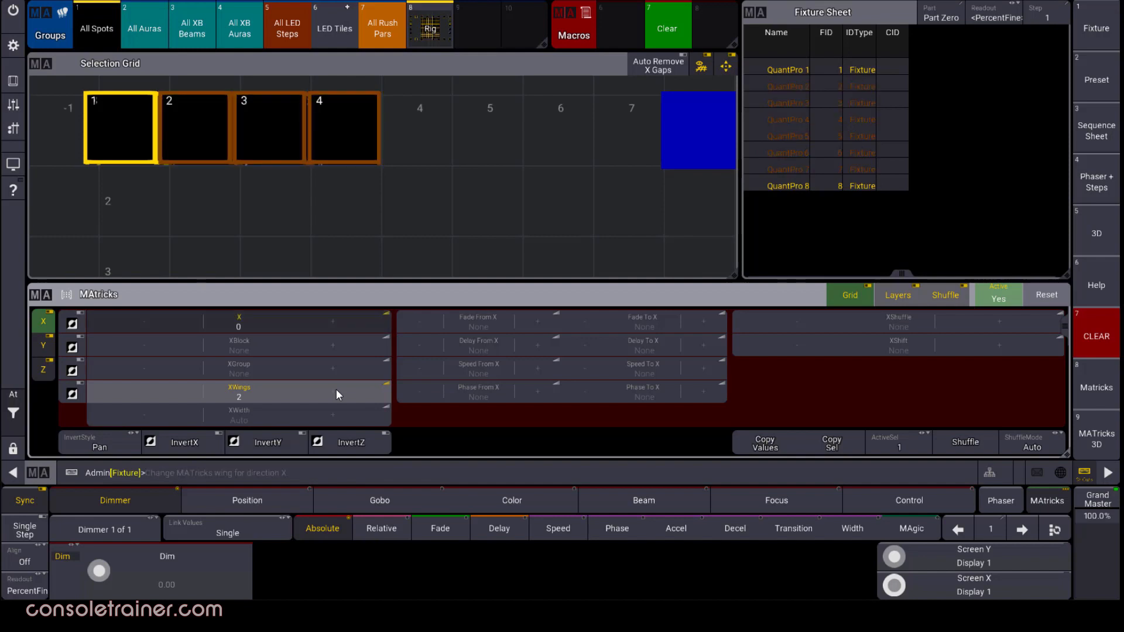
{"action": "key", "text": "Page_Down"}
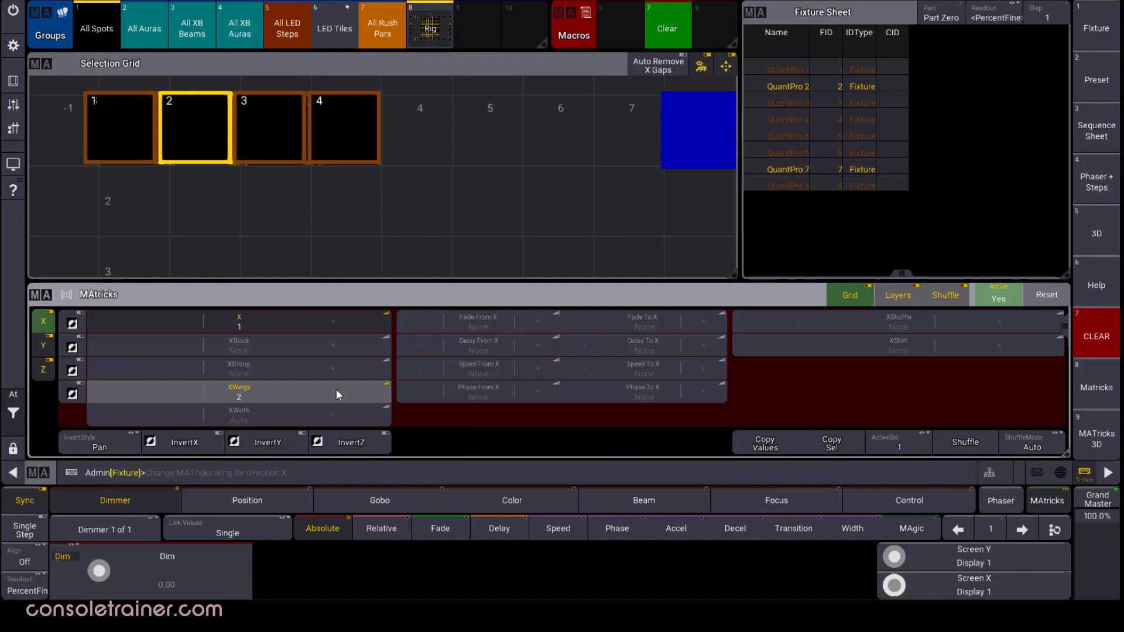
{"action": "key", "text": "Page_Down"}
{"action": "key", "text": "Page_Down"}
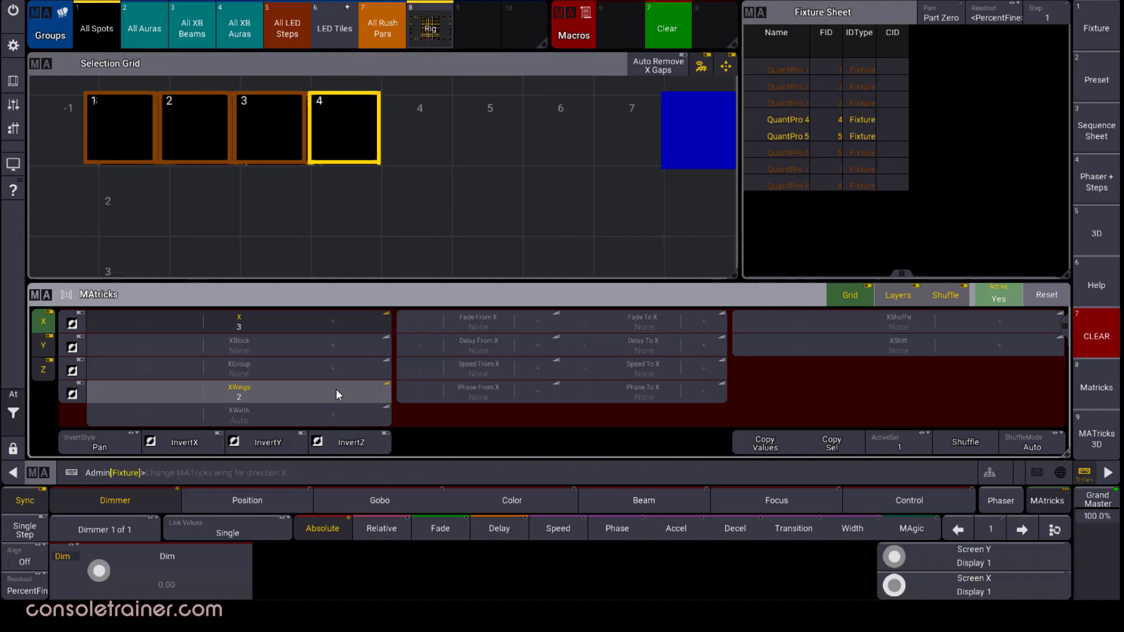
{"action": "key", "text": "Page_Up"}
{"action": "key", "text": "Page_Up"}
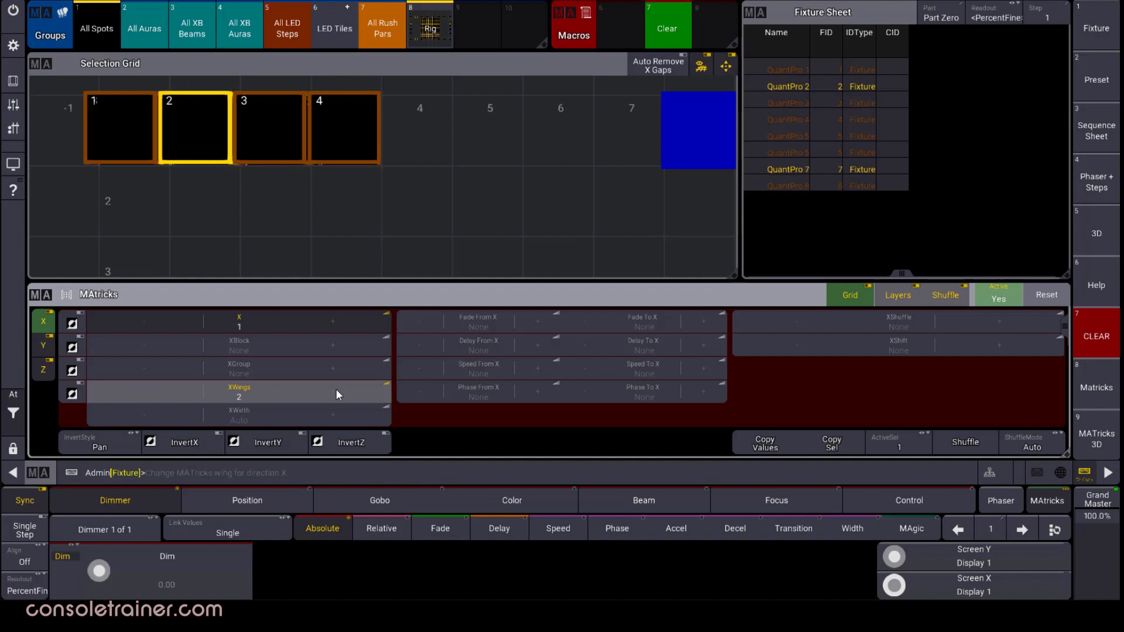
{"action": "key", "text": "Page_Up"}
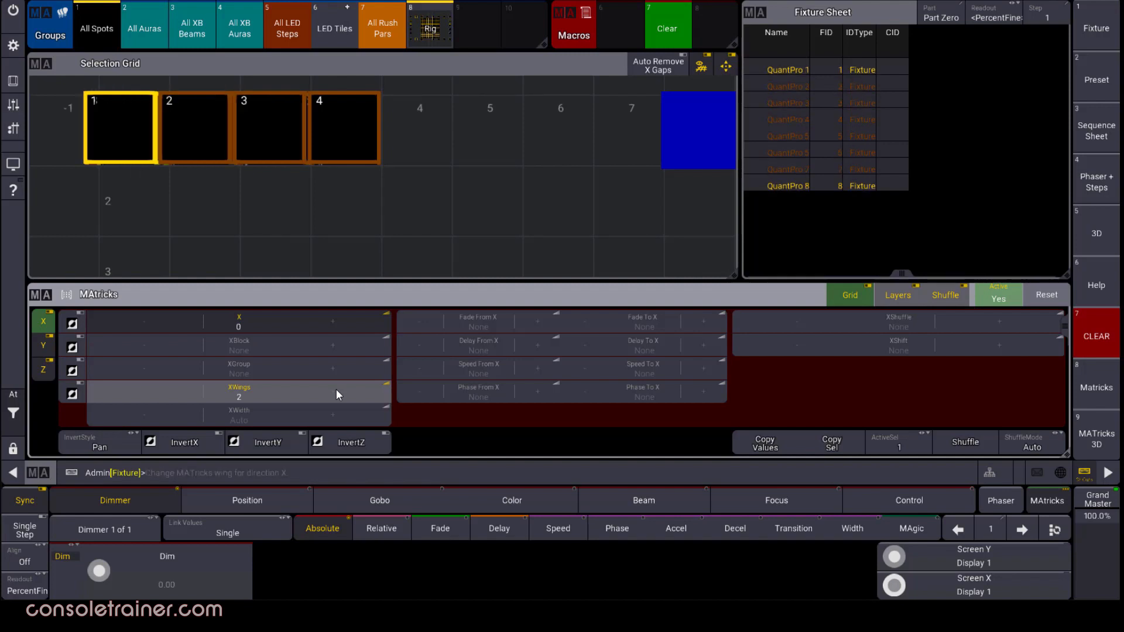
Raise XWings to 4 and step forward through the mirrored fixture groups
{"action": "left_click", "coordinate": [336, 388]}
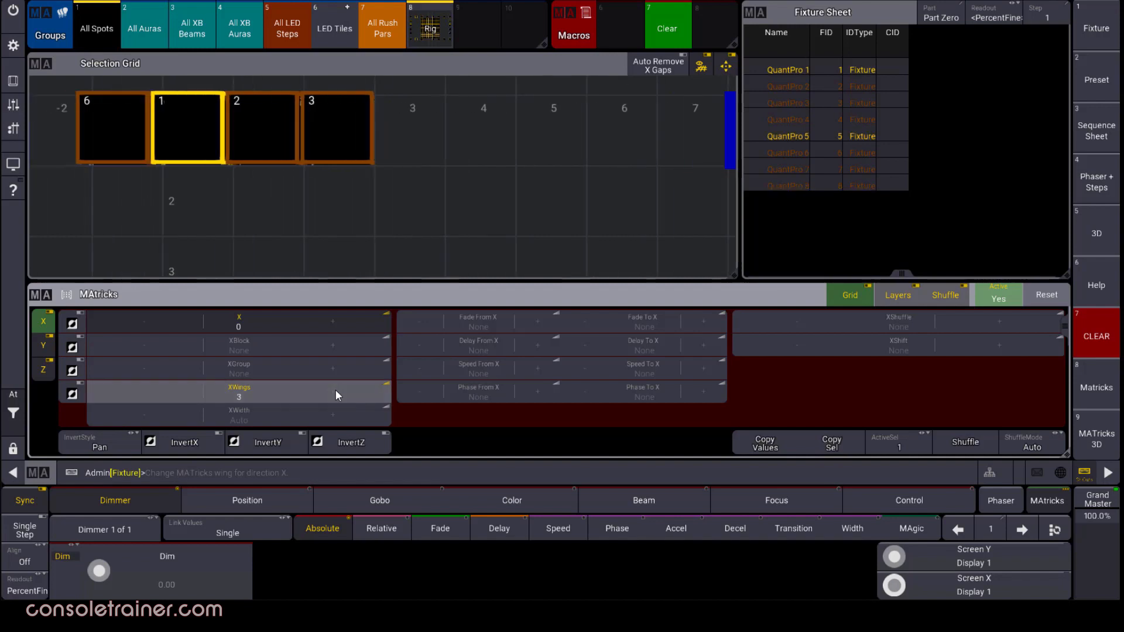
{"action": "left_click", "coordinate": [334, 389]}
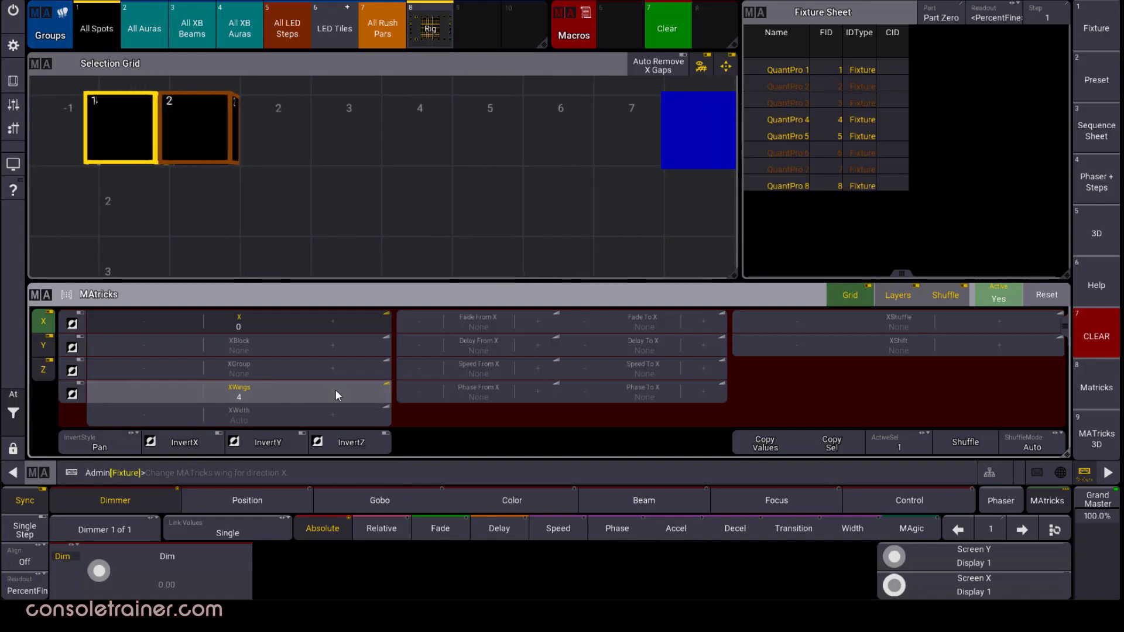
{"action": "key", "text": "Page_Down"}
{"action": "key", "text": "Page_Down"}
{"action": "key", "text": "Page_Down"}
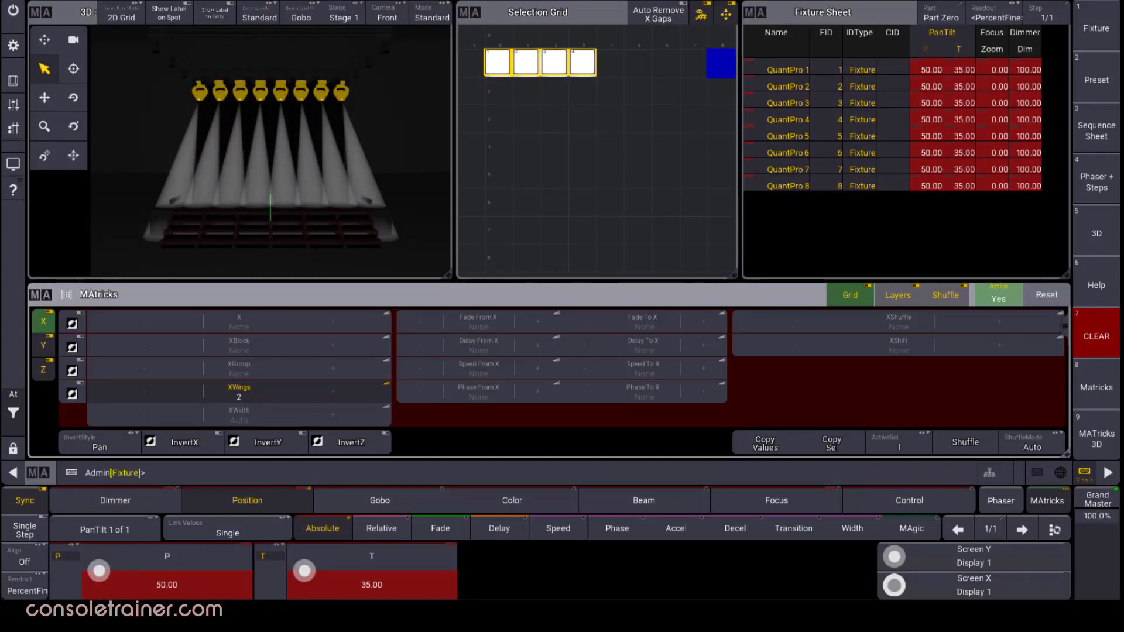
Narrow the XWings 2 selection to fixtures 1 and 8 and vary their pan, finishing with pan at 50
{"action": "key", "text": "Page_Down"}
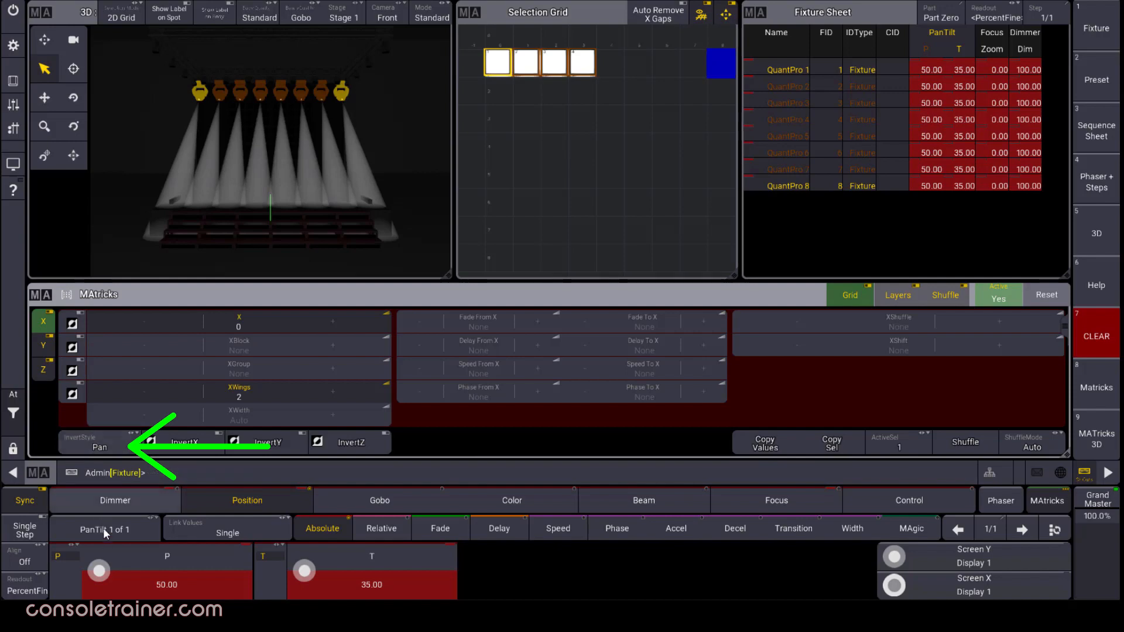
{"action": "left_click_drag", "start_coordinate": [103, 572], "coordinate": [112, 577]}
{"action": "scroll", "coordinate": [110, 575], "scroll_direction": "up", "scroll_amount": 3}
{"action": "scroll", "coordinate": [109, 572], "scroll_direction": "down", "scroll_amount": 6}
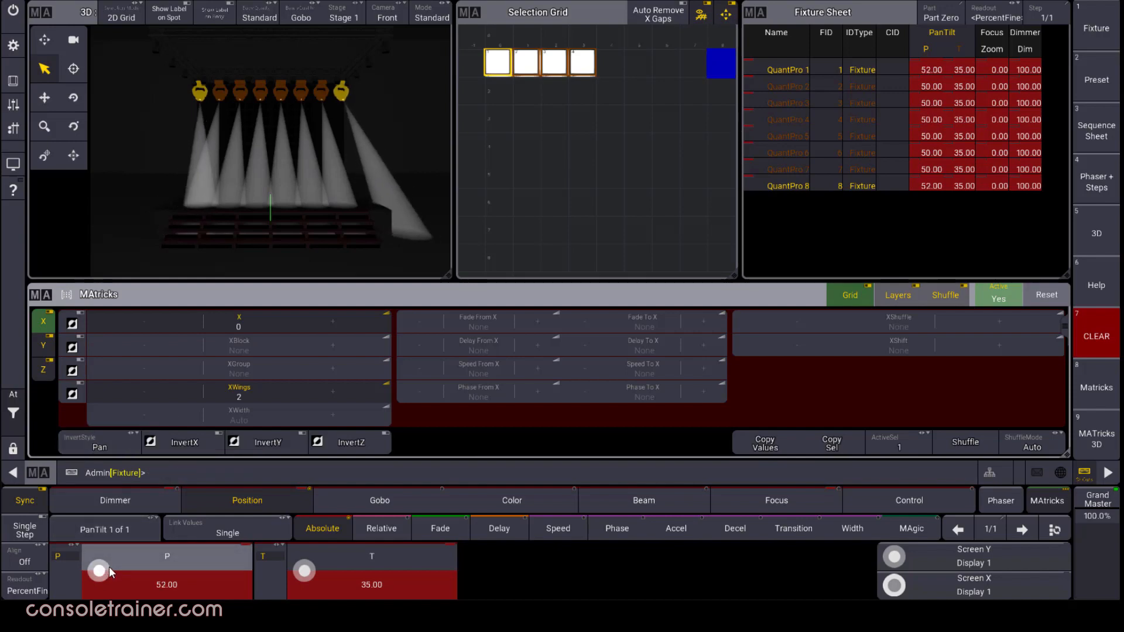
{"action": "scroll", "coordinate": [110, 572], "scroll_direction": "up", "scroll_amount": 2}
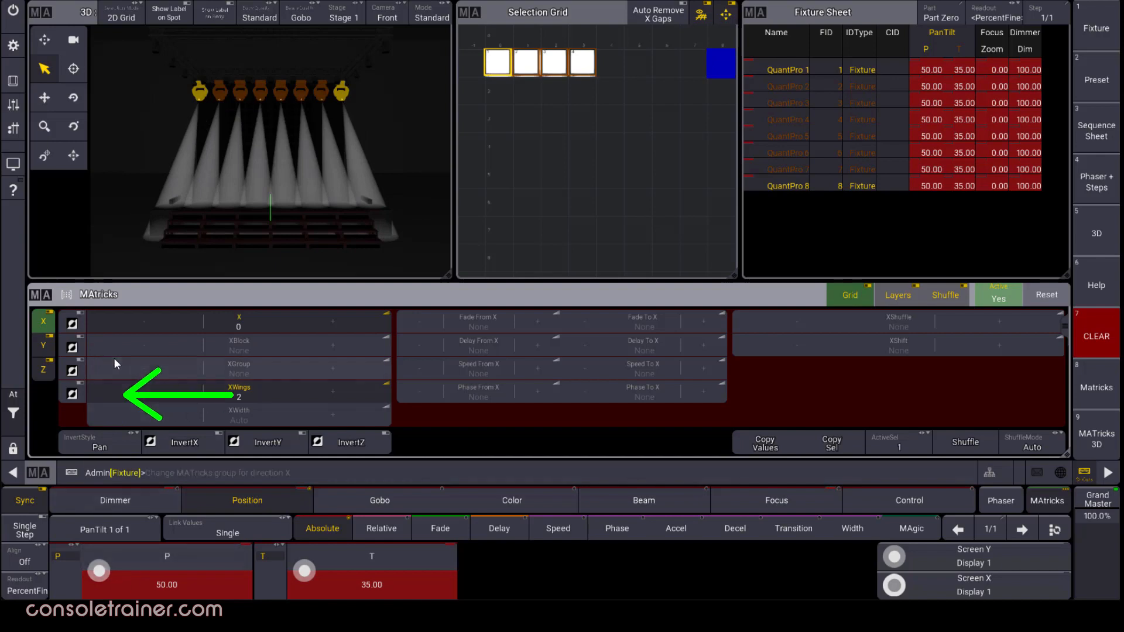
Enable value inversion for the alternate XWings
{"action": "left_click", "coordinate": [70, 395]}
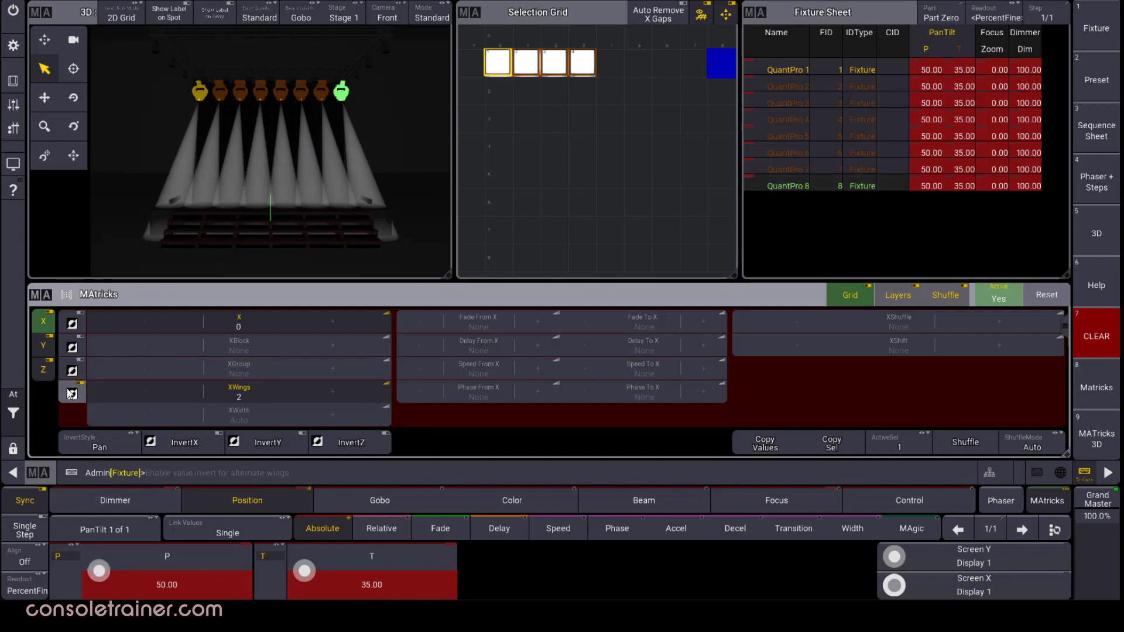
With alternate-wing inversion on, pan fixtures 1 and 8 mirrored to 58, and fixtures 2 and 7 to 57
{"action": "scroll", "coordinate": [99, 573], "scroll_direction": "up", "scroll_amount": 4}
{"action": "scroll", "coordinate": [98, 579], "scroll_direction": "up", "scroll_amount": 4}
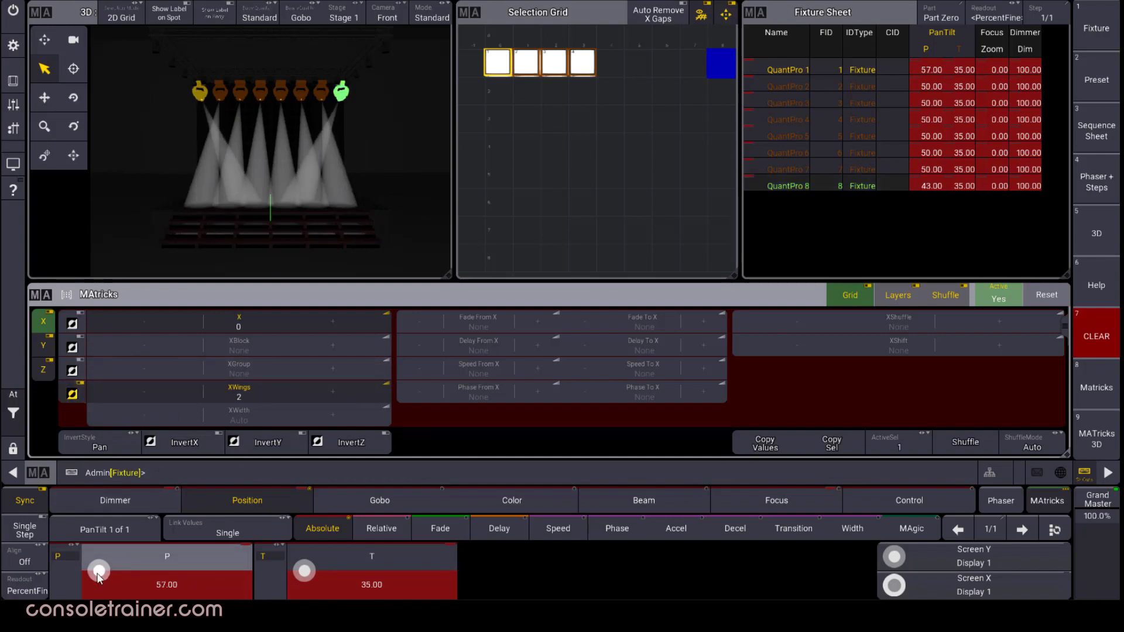
{"action": "key", "text": "Page_Down"}
{"action": "scroll", "coordinate": [99, 578], "scroll_direction": "up", "scroll_amount": 1}
{"action": "scroll", "coordinate": [98, 578], "scroll_direction": "up", "scroll_amount": 5}
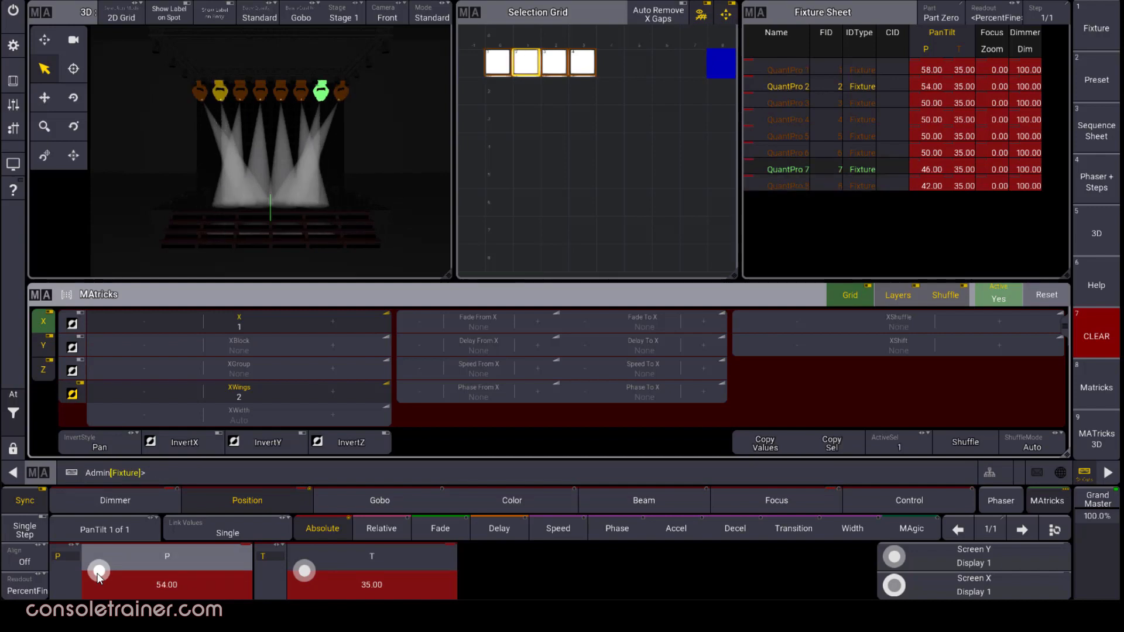
{"action": "scroll", "coordinate": [99, 575], "scroll_direction": "up", "scroll_amount": 1}
Continue the mirrored panning: fixtures 3 and 6 to 55, fixtures 4 and 5 to 52, and the outer pair to 60
{"action": "key", "text": "Page_Down"}
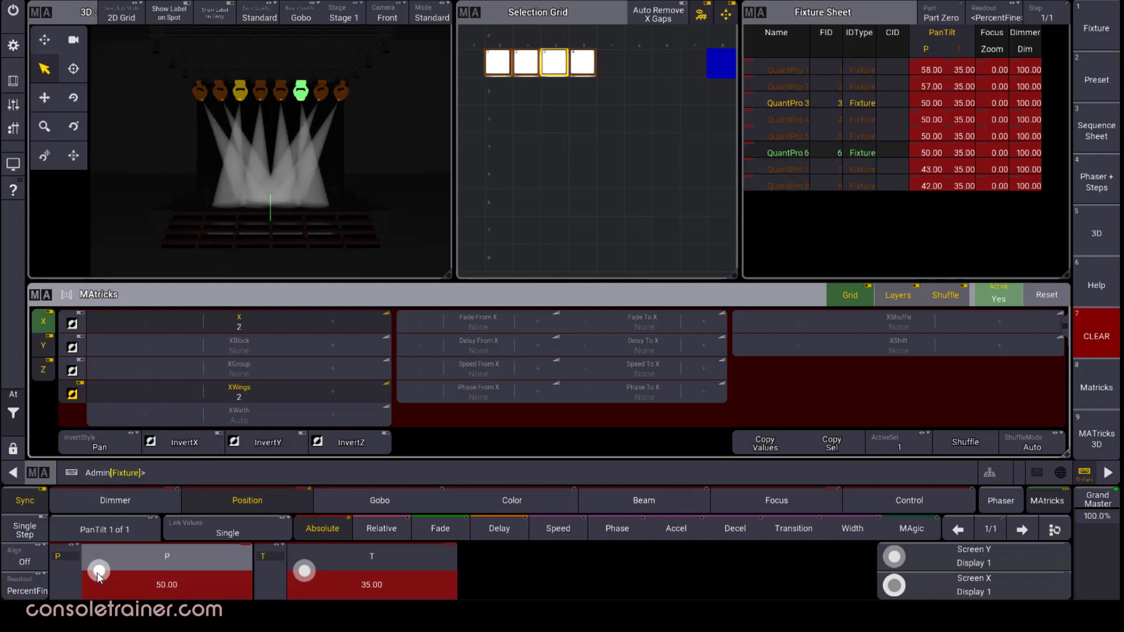
{"action": "scroll", "coordinate": [99, 577], "scroll_direction": "up", "scroll_amount": 5}
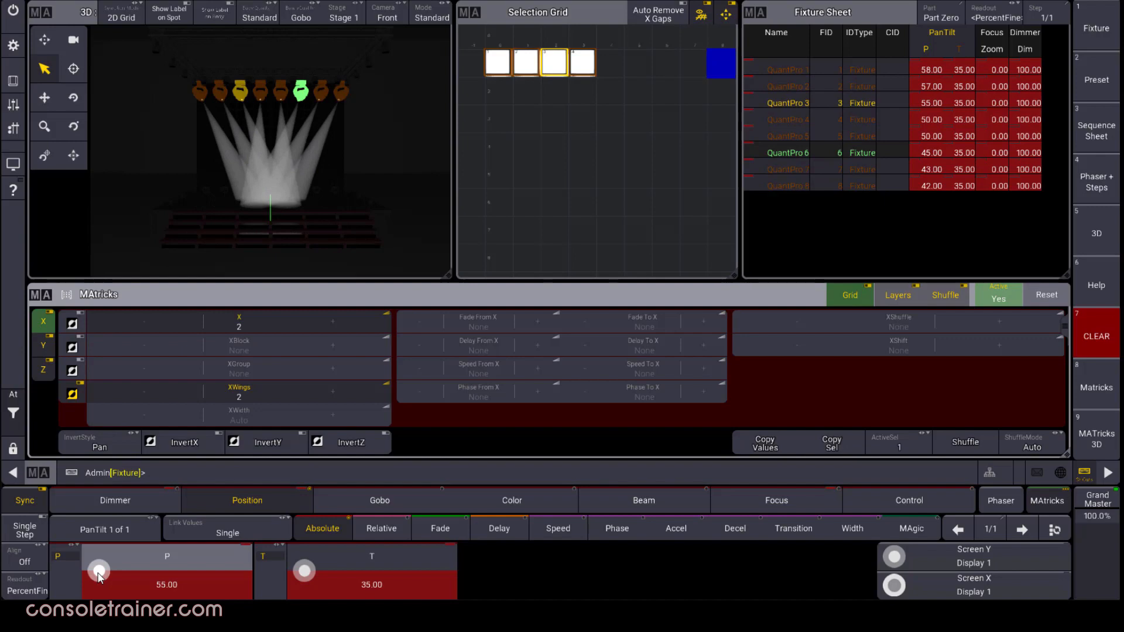
{"action": "key", "text": "Page_Down"}
{"action": "scroll", "coordinate": [99, 577], "scroll_direction": "up", "scroll_amount": 2}
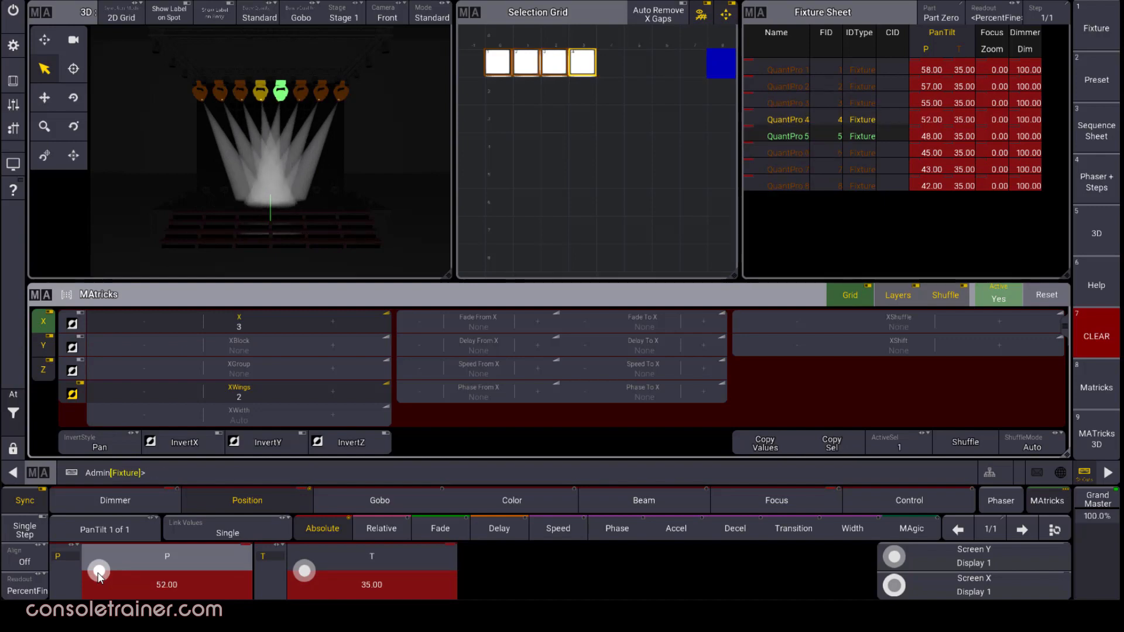
{"action": "key", "text": "Page_Down"}
{"action": "scroll", "coordinate": [98, 575], "scroll_direction": "up", "scroll_amount": 2}
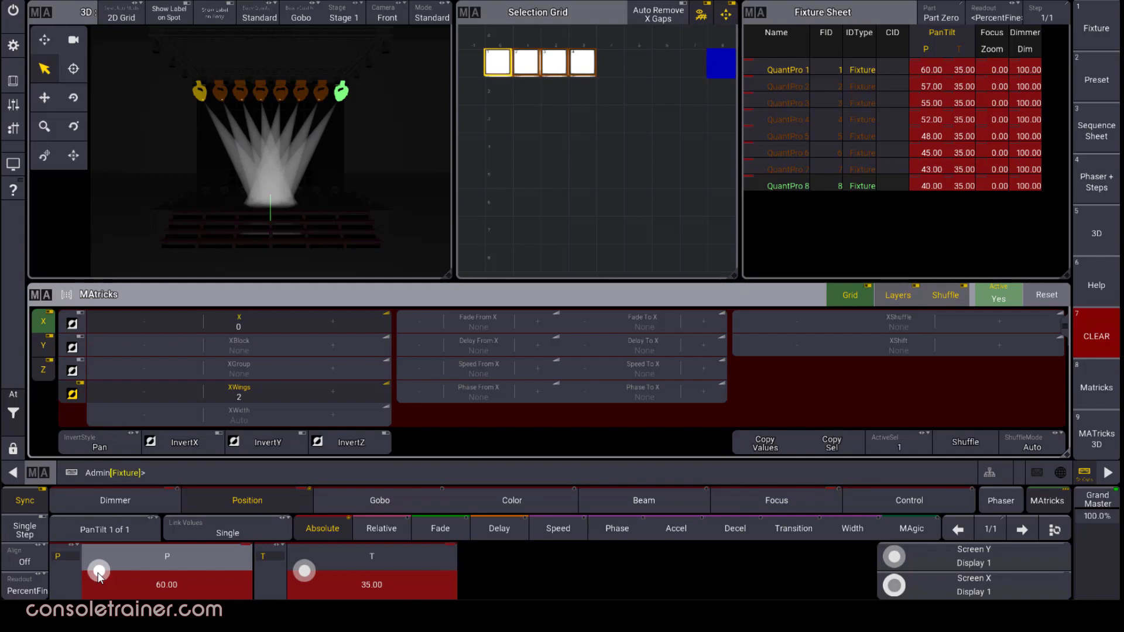
Set the MAtricks inversion style to All and reset the MAtricks settings
{"action": "left_click", "coordinate": [120, 450]}
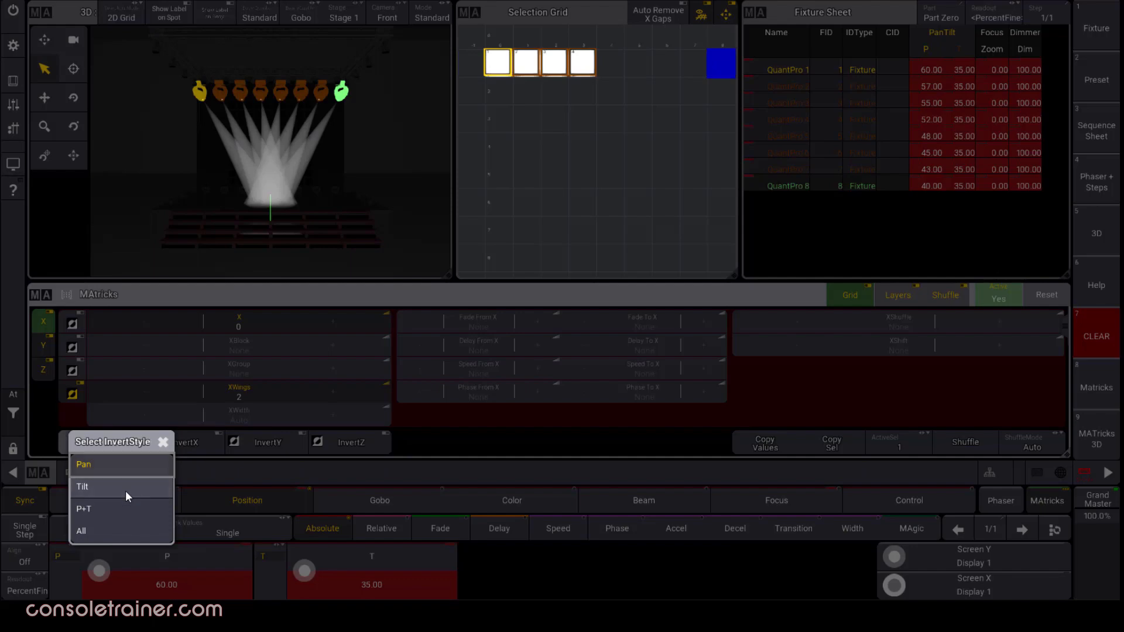
{"action": "left_click", "coordinate": [127, 528]}
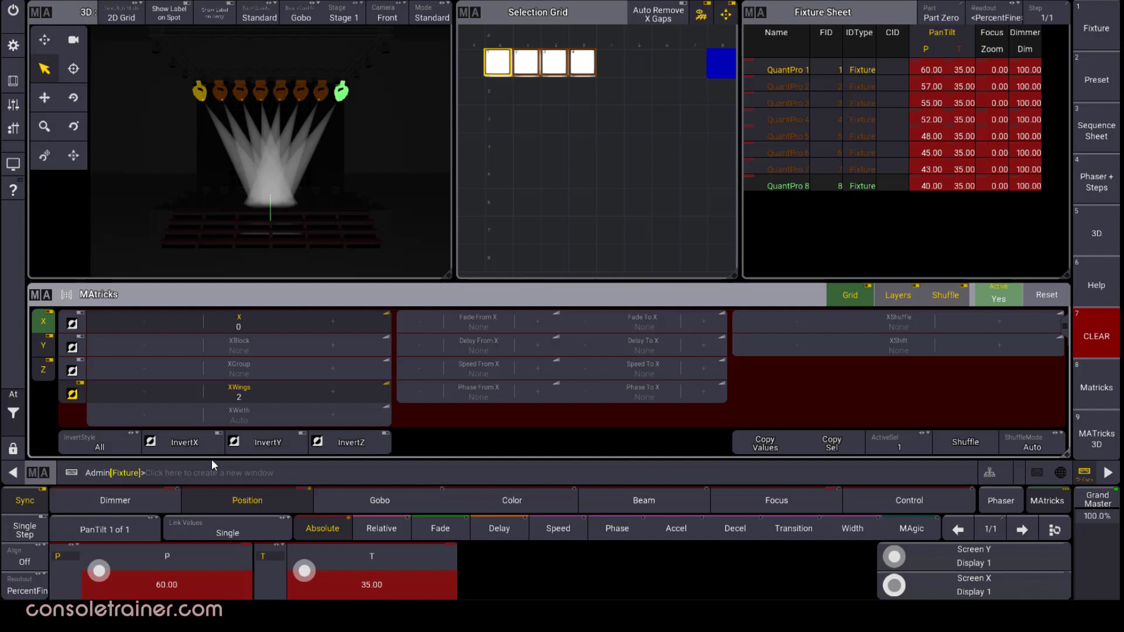
{"action": "left_click", "coordinate": [1053, 299]}
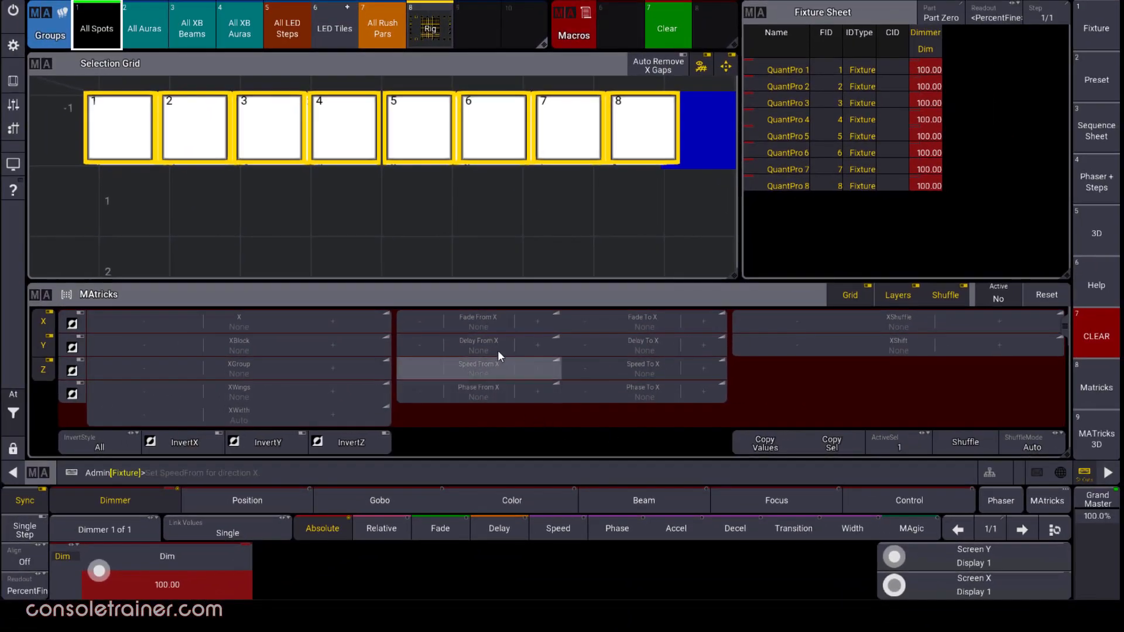
Spread a delay from 0 to 3 in the X direction across the All Spots selection
{"action": "left_click", "coordinate": [498, 351]}
{"action": "left_click", "coordinate": [442, 359]}
{"action": "left_click", "coordinate": [555, 389]}
{"action": "left_click", "coordinate": [644, 347]}
{"action": "left_click", "coordinate": [515, 318]}
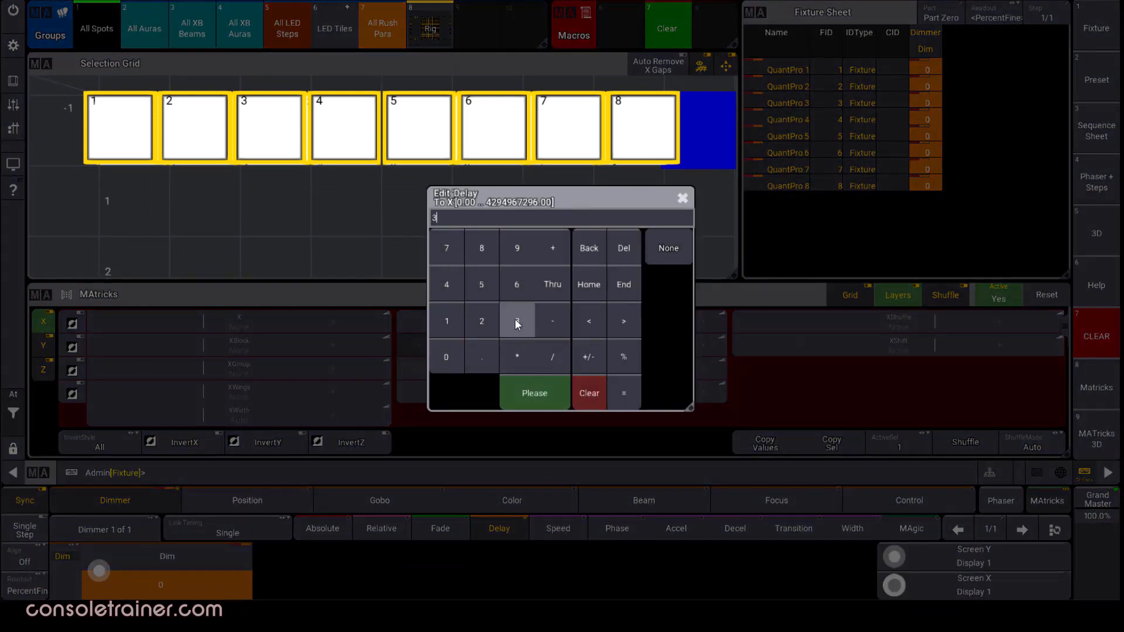
{"action": "left_click", "coordinate": [547, 397]}
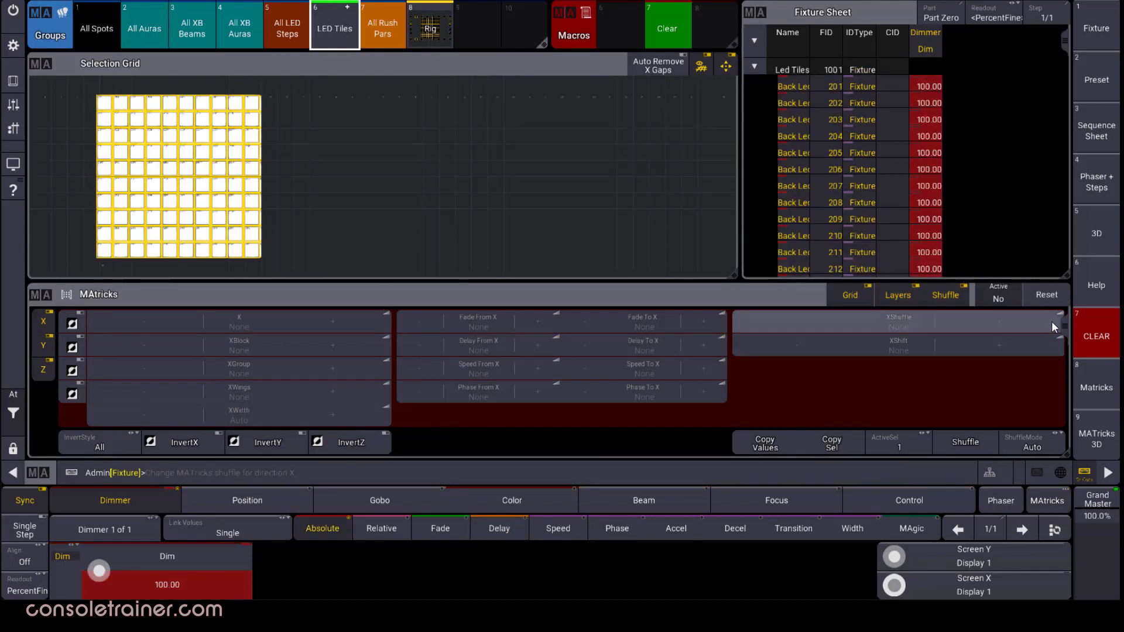
Spread a delay from 0 to 3 in the Y direction across the LED Tiles selection
{"action": "left_click_drag", "start_coordinate": [1064, 325], "coordinate": [1062, 369]}
{"action": "left_click", "coordinate": [508, 347]}
{"action": "left_click", "coordinate": [455, 358]}
{"action": "left_click", "coordinate": [536, 393]}
{"action": "left_click", "coordinate": [611, 349]}
{"action": "left_click", "coordinate": [511, 324]}
{"action": "left_click", "coordinate": [542, 395]}
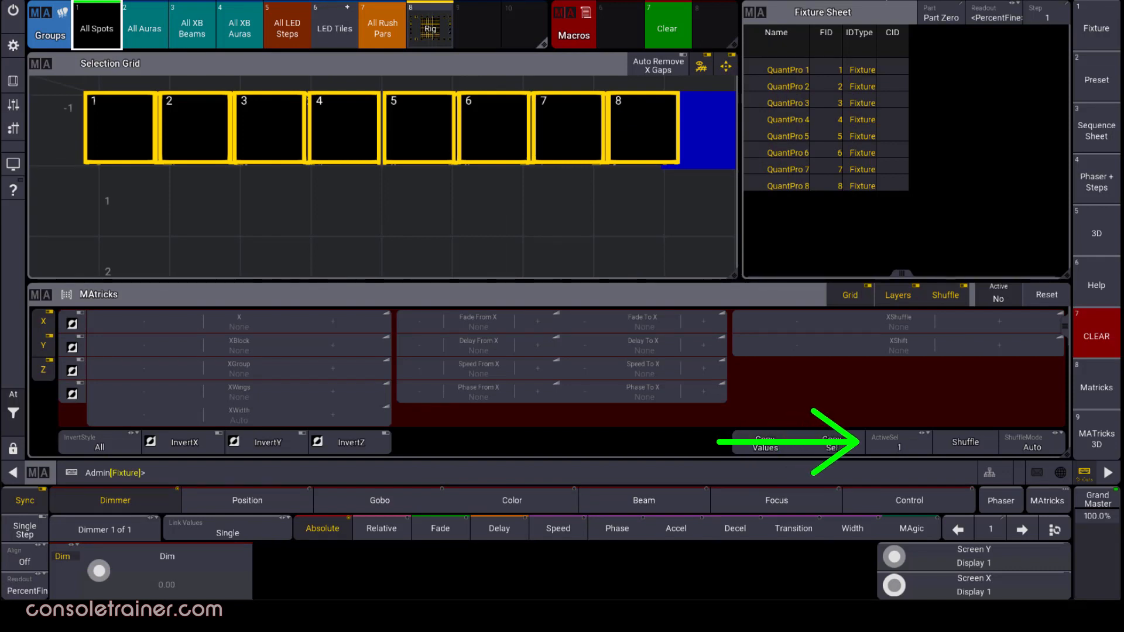
Switch between active selections 1 and 2, then select the LED Tiles group in selection 2
{"action": "left_click", "coordinate": [913, 443]}
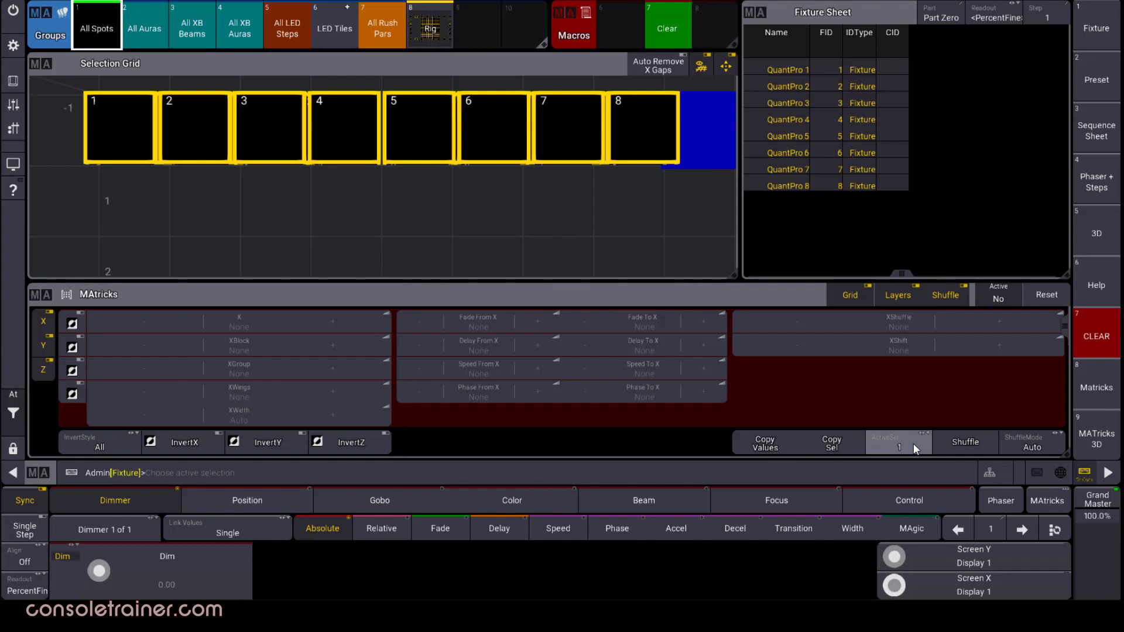
{"action": "left_click", "coordinate": [913, 444]}
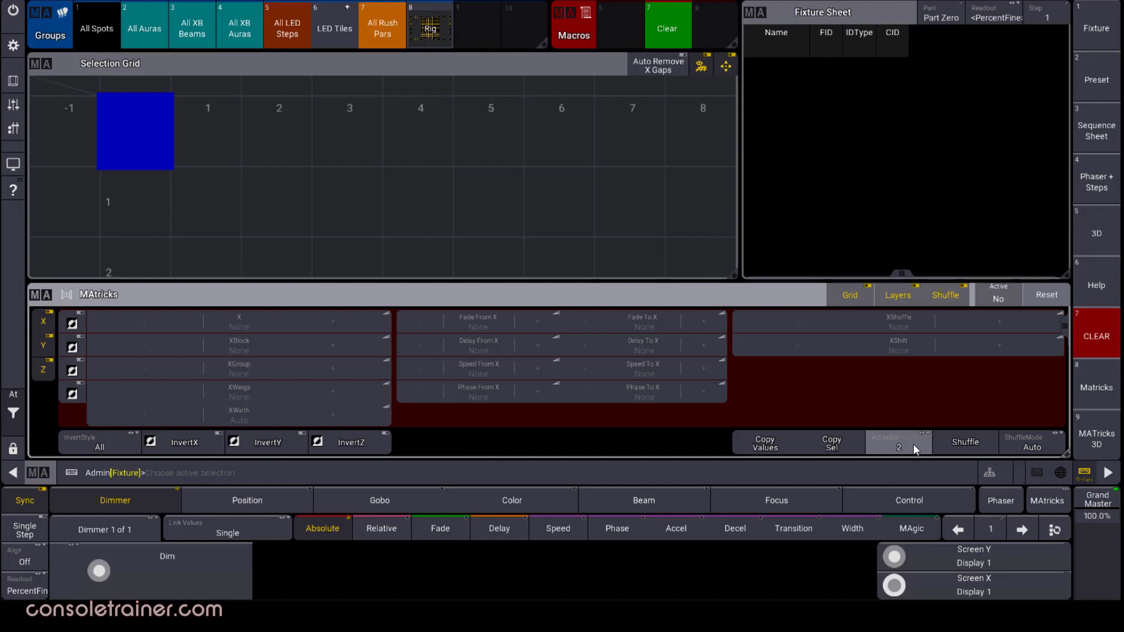
{"action": "left_click", "coordinate": [914, 443]}
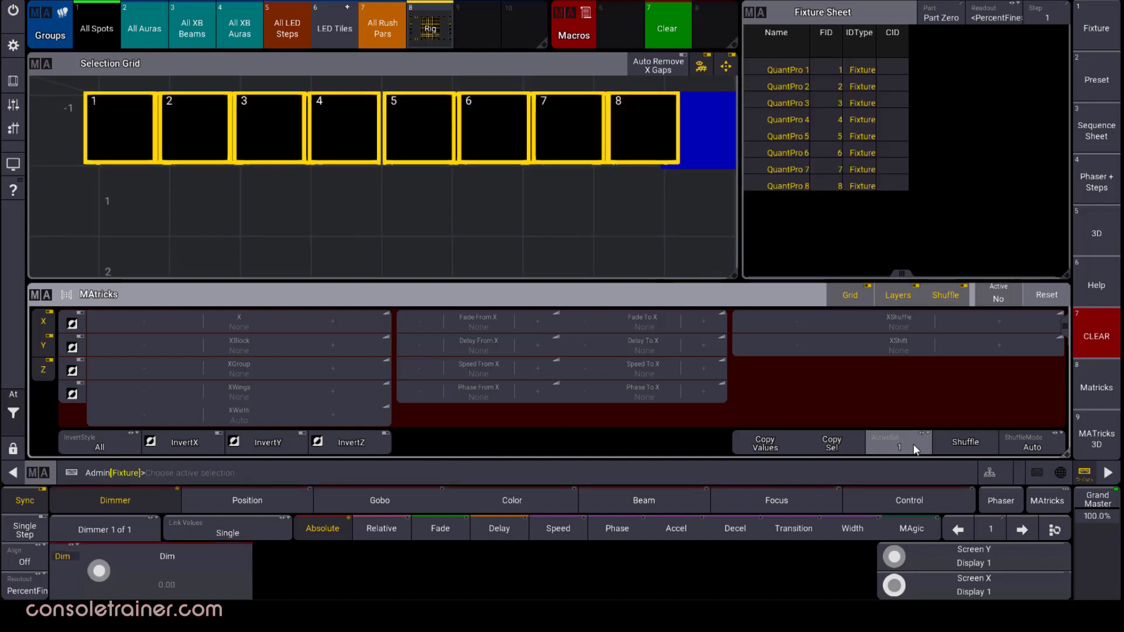
{"action": "left_click", "coordinate": [913, 443]}
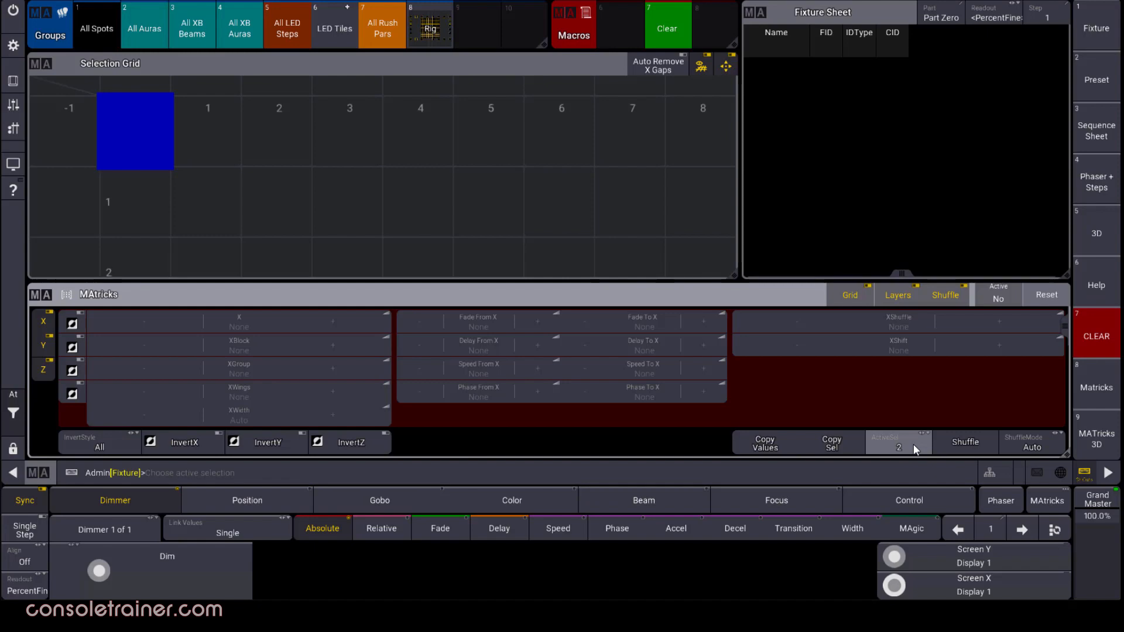
{"action": "left_click", "coordinate": [329, 27]}
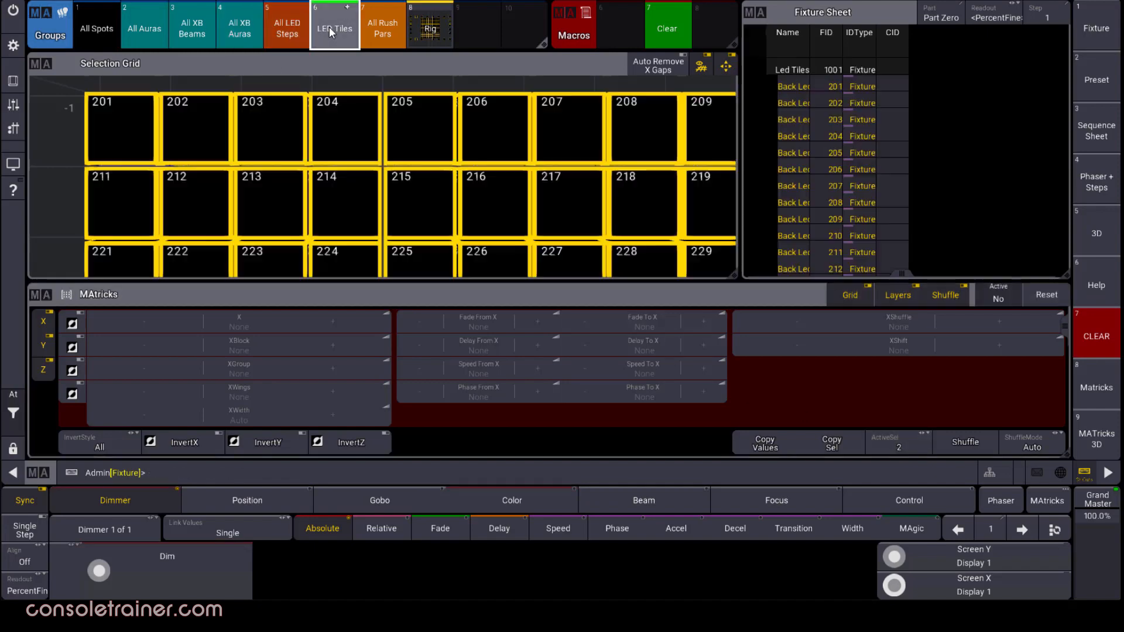
Alternate between active selections 1 and 2 to compare their fixtures, ending on selection 1
{"action": "left_click", "coordinate": [881, 449]}
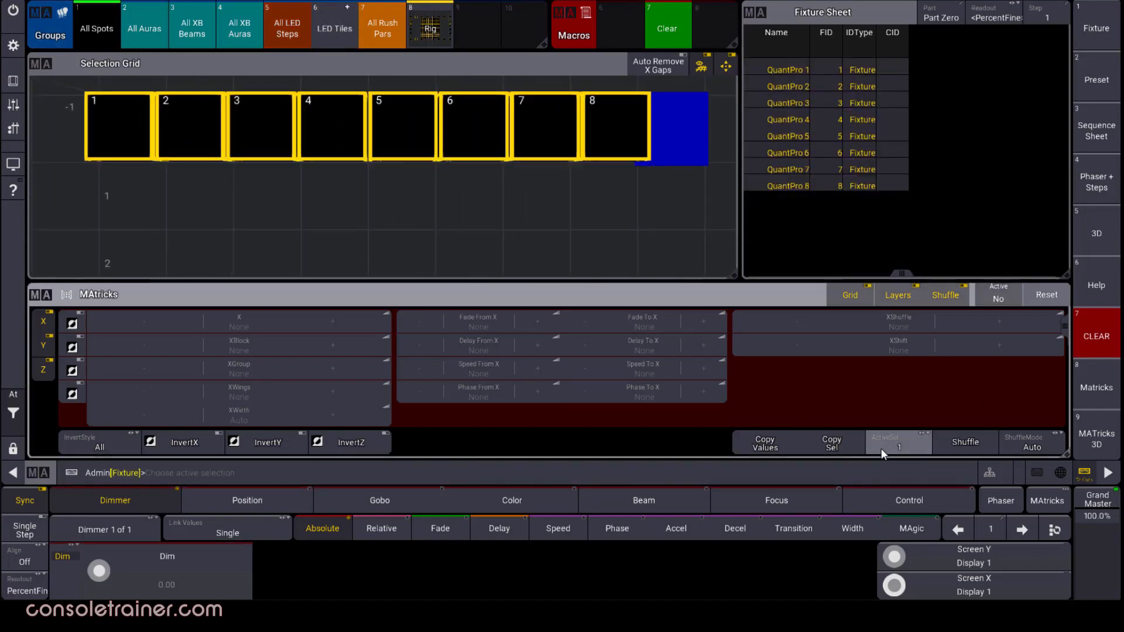
{"action": "left_click", "coordinate": [881, 449]}
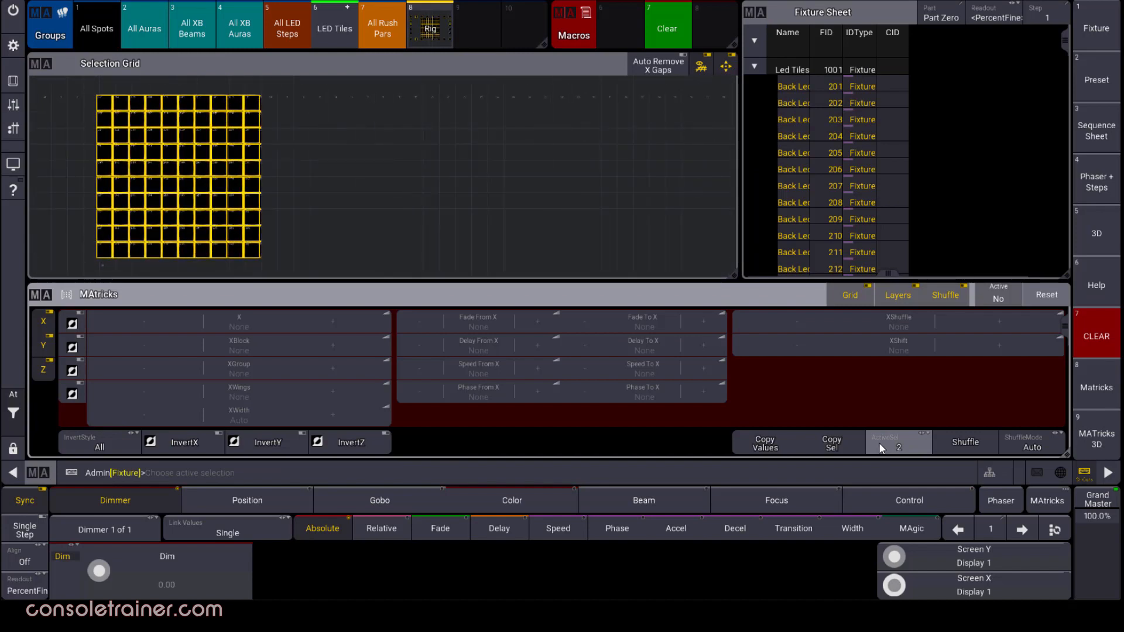
{"action": "left_click", "coordinate": [888, 440]}
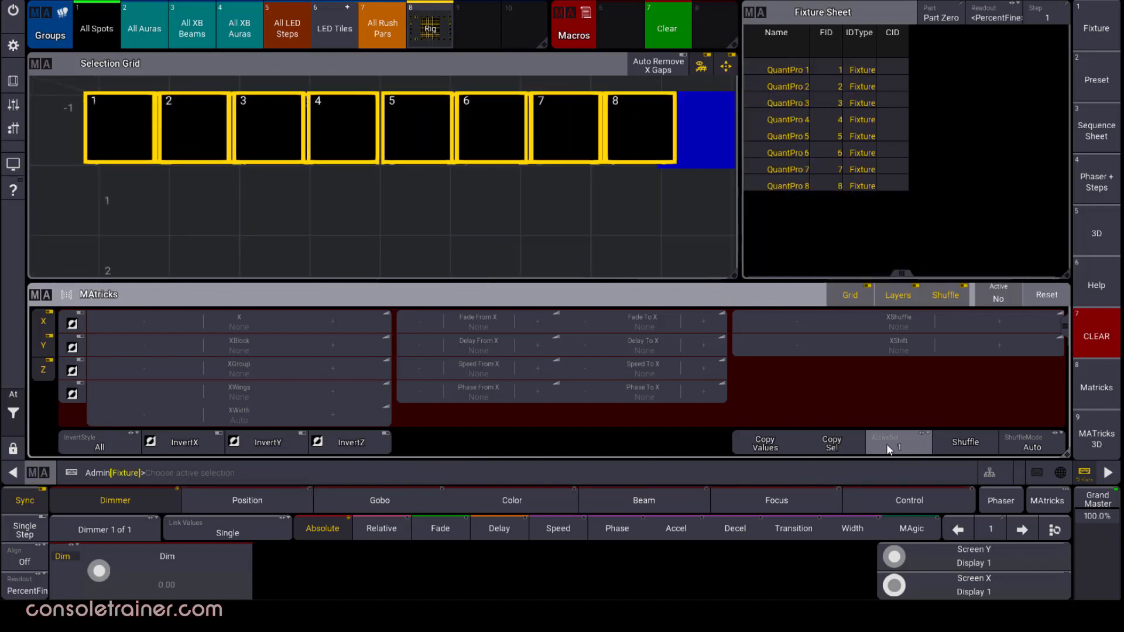
Copy the All Spots selection from selection 1 into selection 2 and check both selections
{"action": "left_click", "coordinate": [842, 451]}
{"action": "left_click", "coordinate": [917, 446]}
{"action": "left_click", "coordinate": [917, 446]}
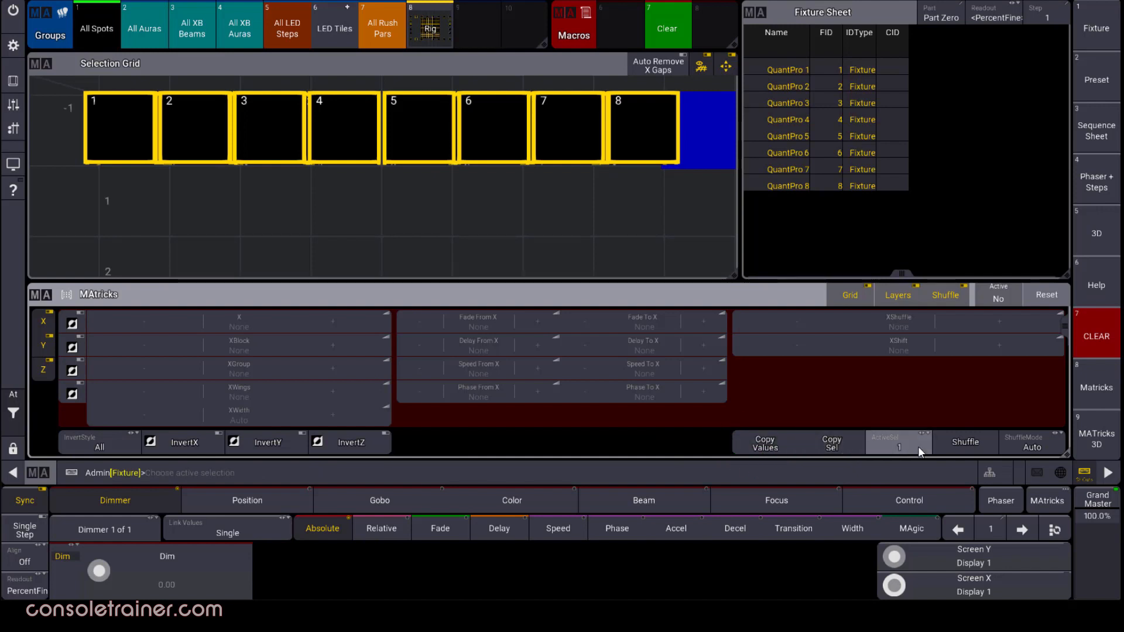
Give active selection 2 an XGroup of 3 and XWings of 3, and switch back to selection 1
{"action": "left_click", "coordinate": [917, 447]}
{"action": "left_click", "coordinate": [333, 363]}
{"action": "left_click", "coordinate": [333, 362]}
{"action": "left_click", "coordinate": [334, 393]}
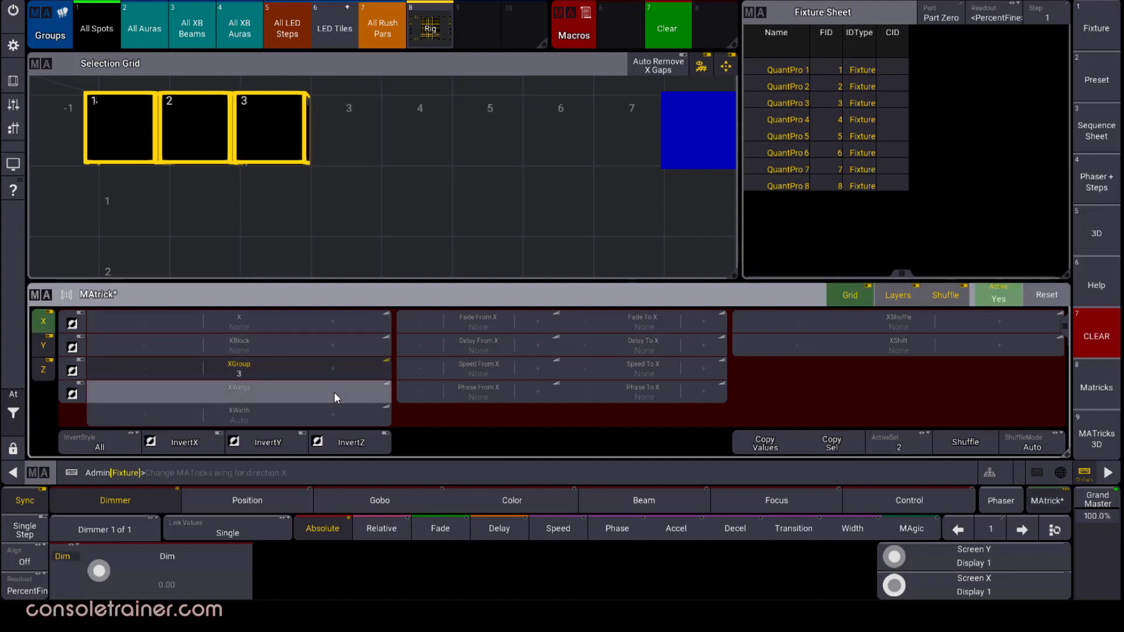
{"action": "left_click", "coordinate": [334, 390]}
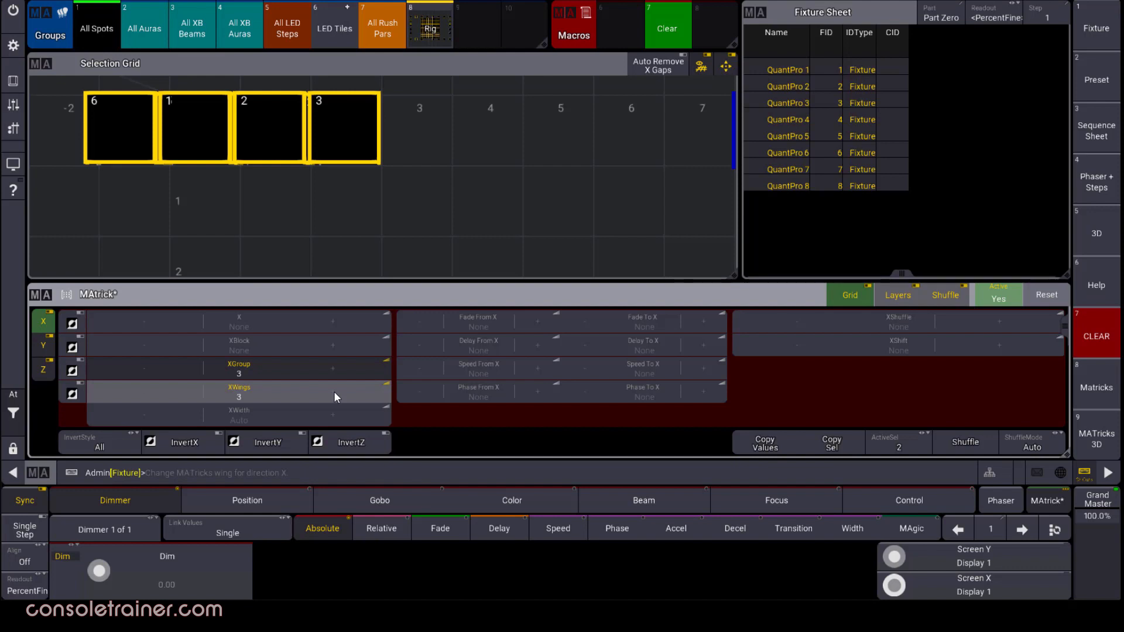
{"action": "left_click", "coordinate": [923, 439]}
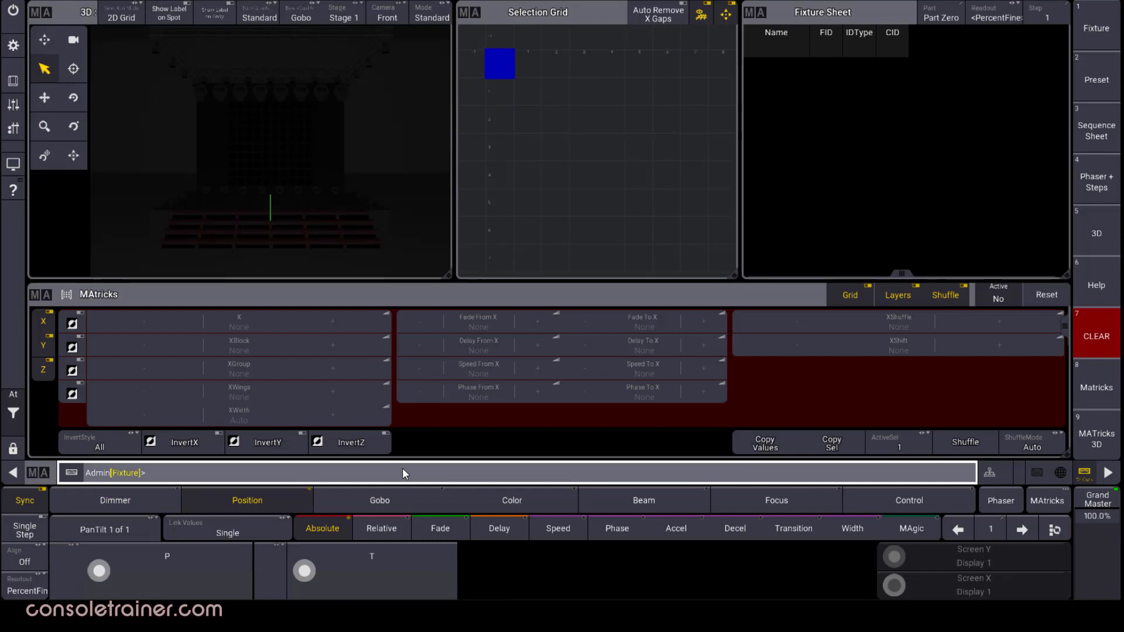
Select fixtures 1 through 4 in active selection 1 and fixtures 5 through 8 in active selection 2
{"action": "type", "text": "Thru 4"}
{"action": "key", "text": "Return"}
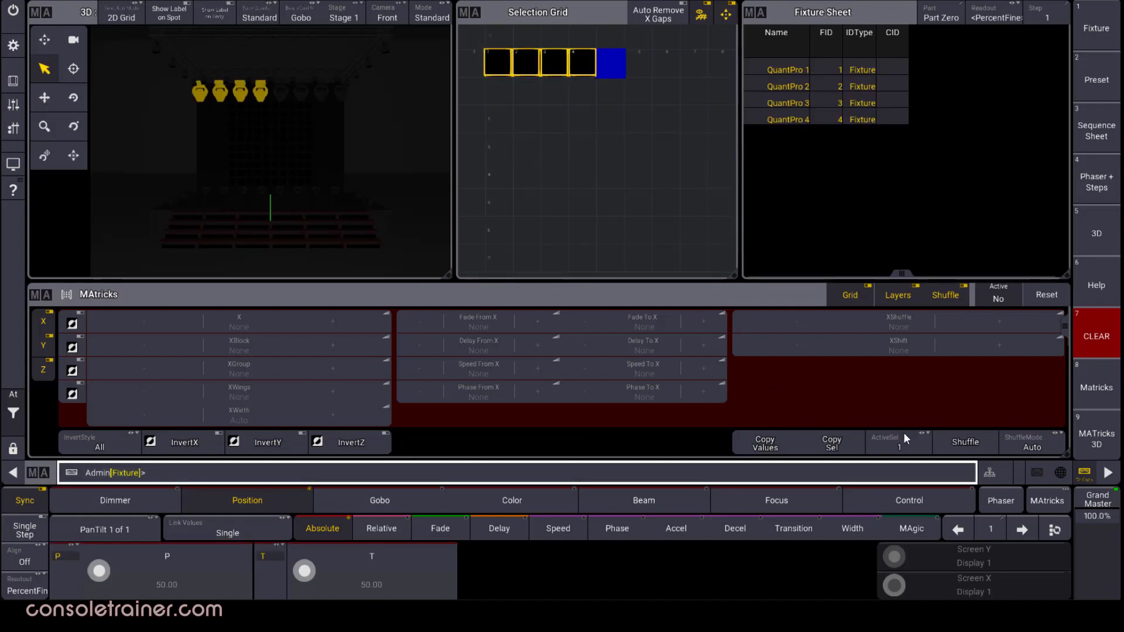
{"action": "left_click", "coordinate": [905, 437]}
{"action": "left_click", "coordinate": [737, 469]}
{"action": "type", "text": "5 Thru 8"}
{"action": "key", "text": "Return"}
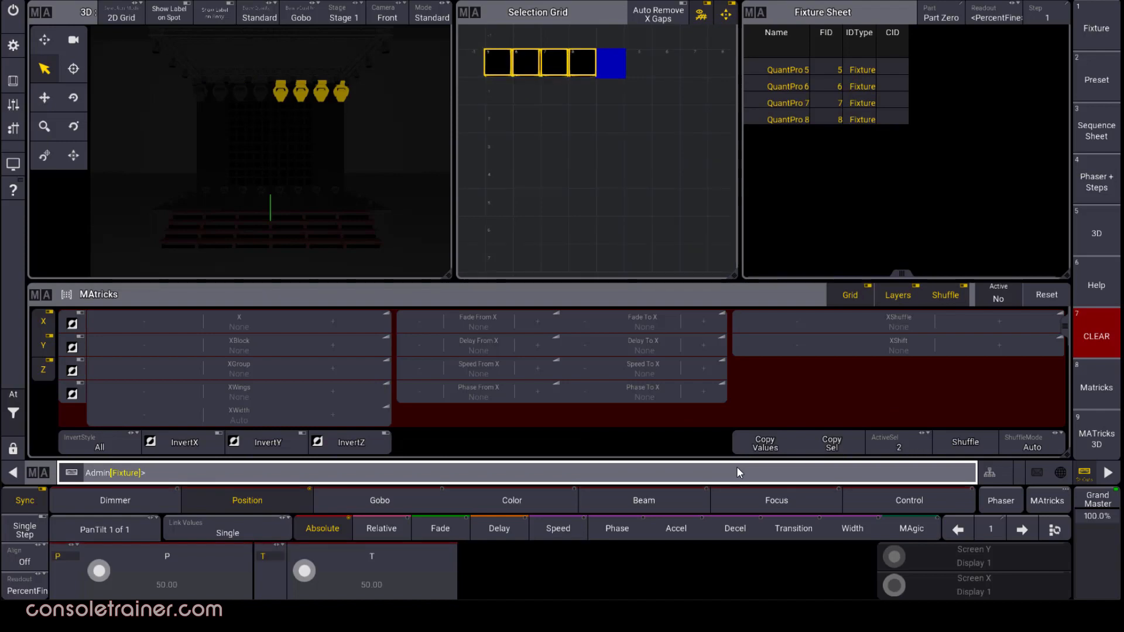
Bring fixtures 1 through 4 in selection 1 to full dimmer and set their tilt to 40
{"action": "left_click", "coordinate": [898, 439]}
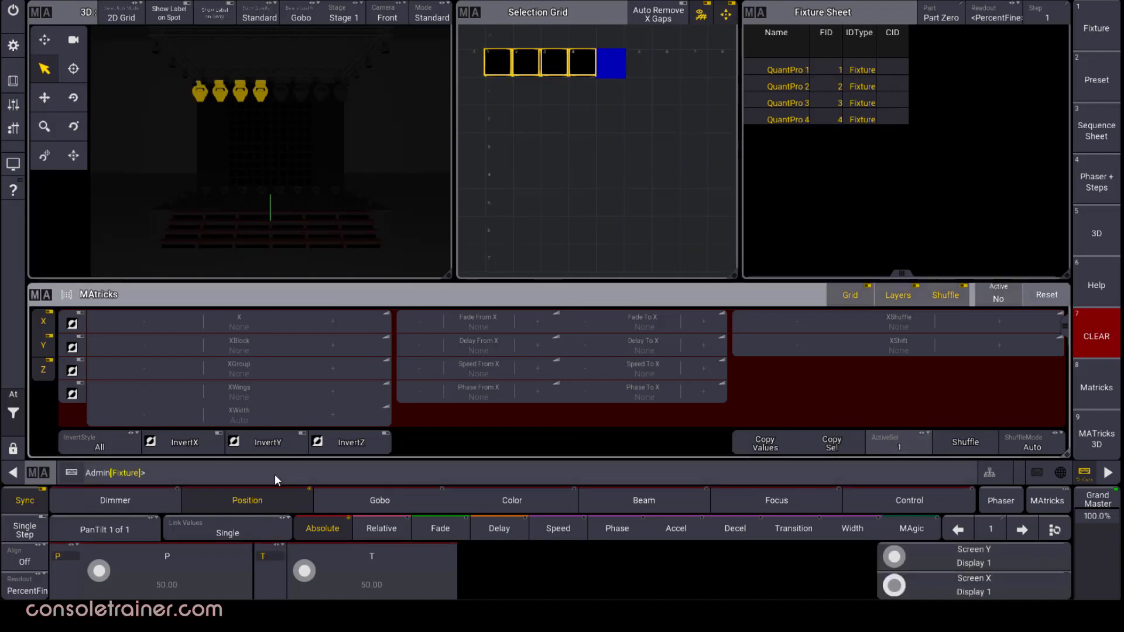
{"action": "left_click", "coordinate": [13, 398]}
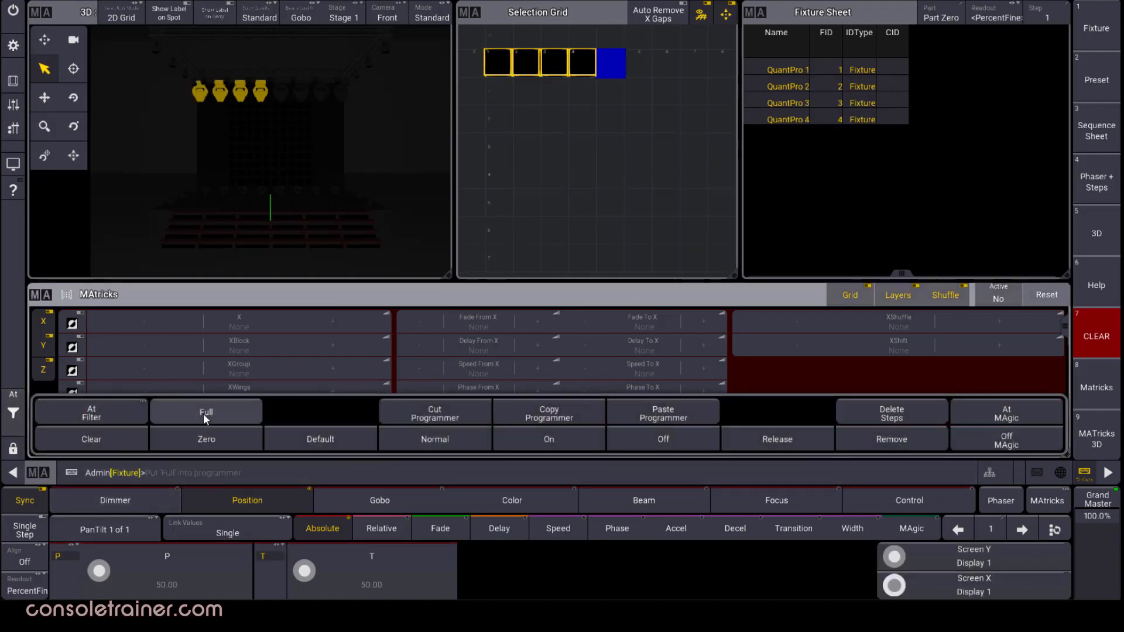
{"action": "left_click", "coordinate": [204, 415]}
{"action": "left_click", "coordinate": [363, 585]}
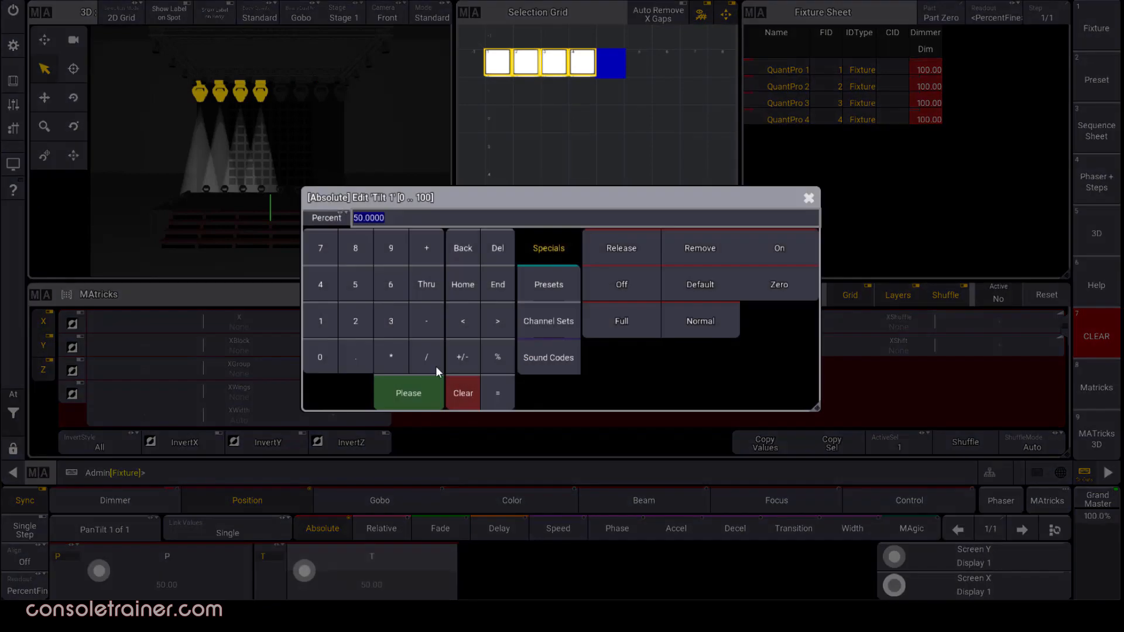
{"action": "left_click", "coordinate": [322, 291]}
{"action": "left_click", "coordinate": [316, 360]}
{"action": "left_click", "coordinate": [401, 395]}
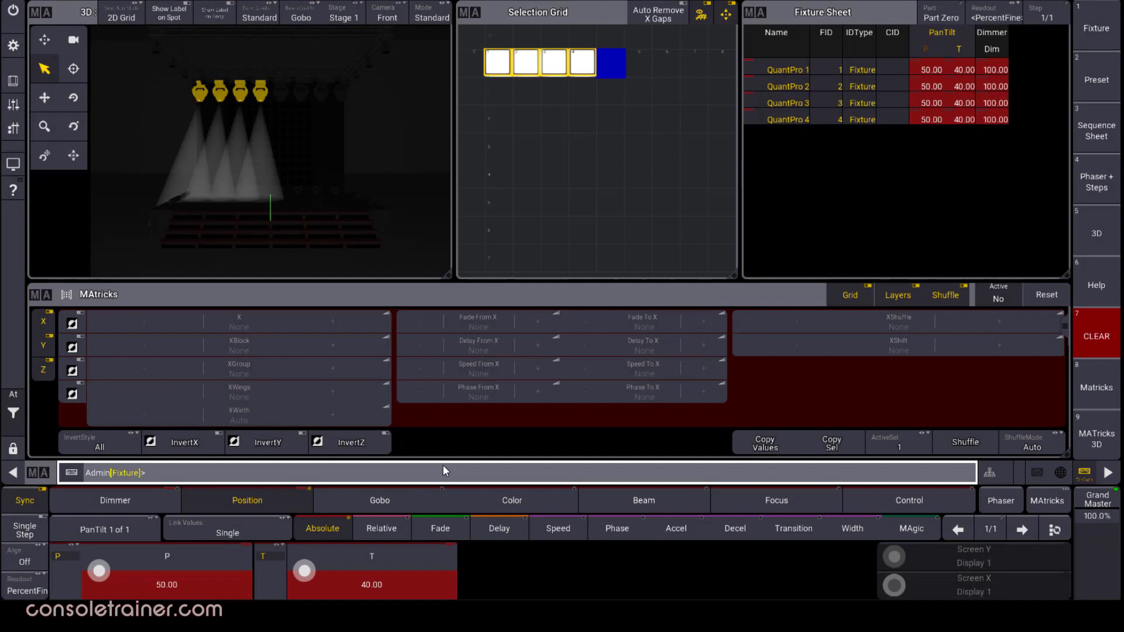
Activate selection 2 and copy the programmer values between the two selections
{"action": "left_click", "coordinate": [887, 447]}
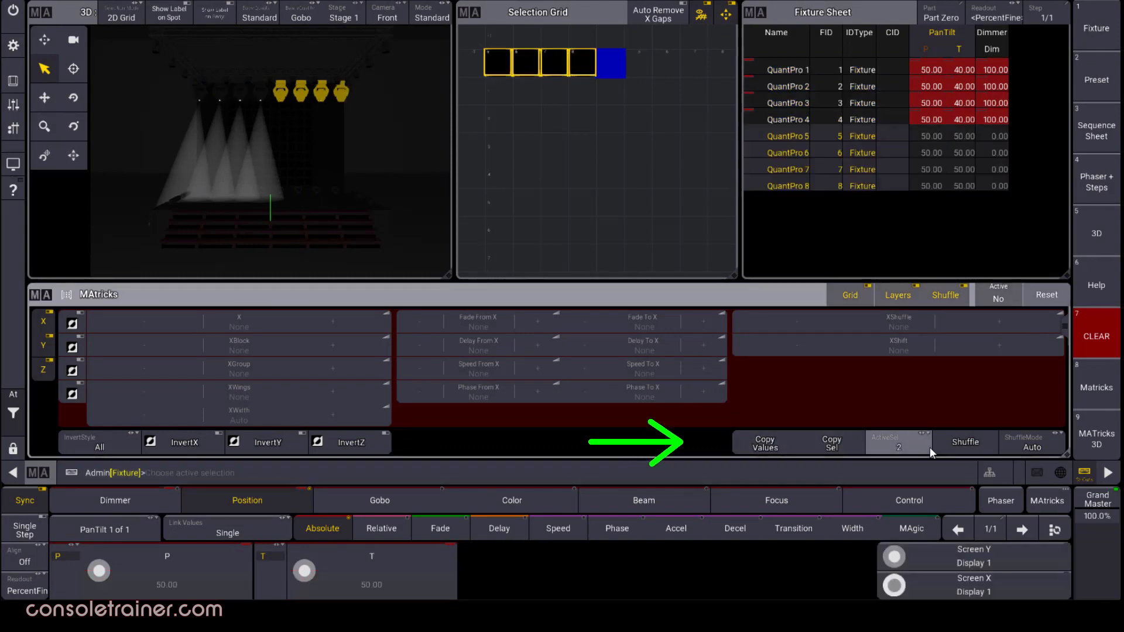
{"action": "left_click", "coordinate": [783, 450]}
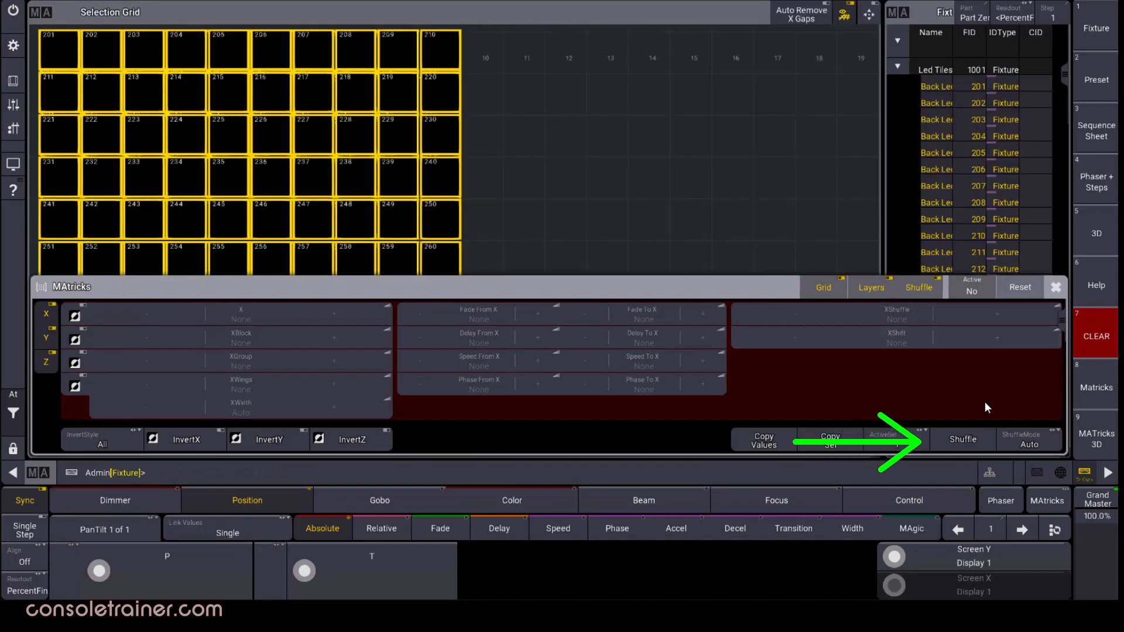
Shuffle the order of the LED Tiles fixtures in the selection grid several times in a row
{"action": "left_click", "coordinate": [985, 444]}
{"action": "left_click", "coordinate": [985, 444]}
{"action": "left_click", "coordinate": [985, 443]}
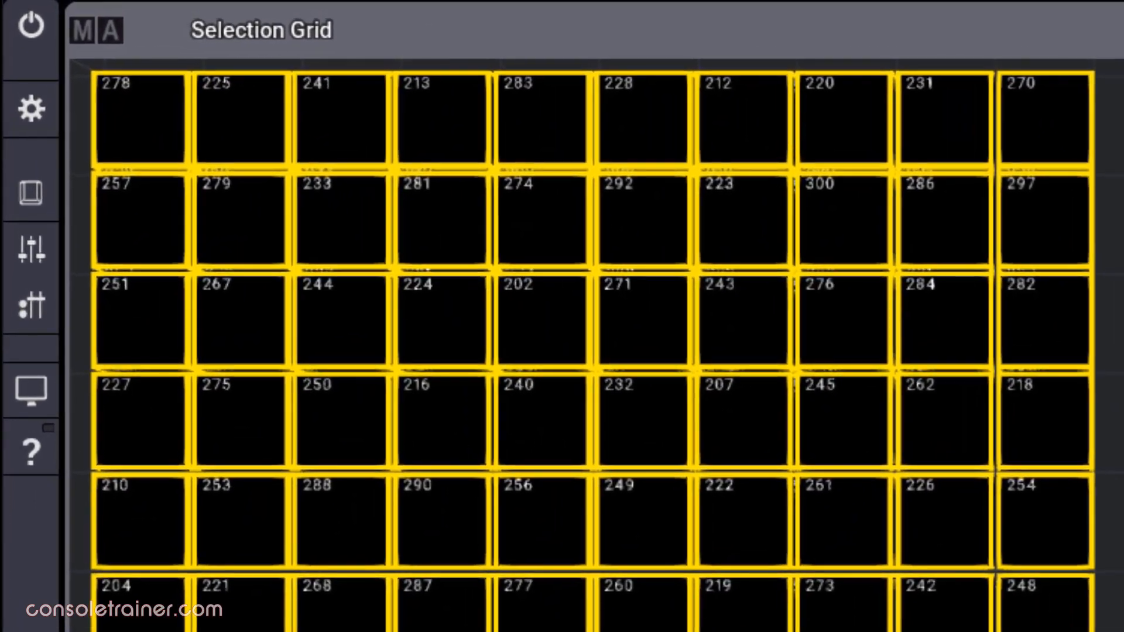
{"action": "left_click", "coordinate": [985, 443]}
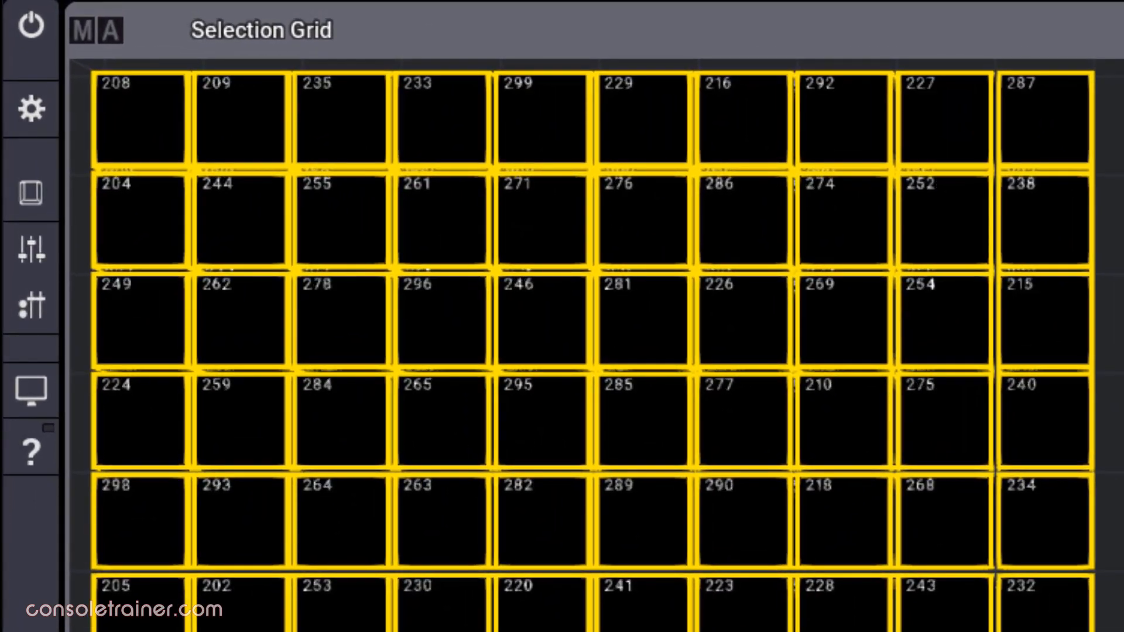
{"action": "left_click", "coordinate": [985, 444]}
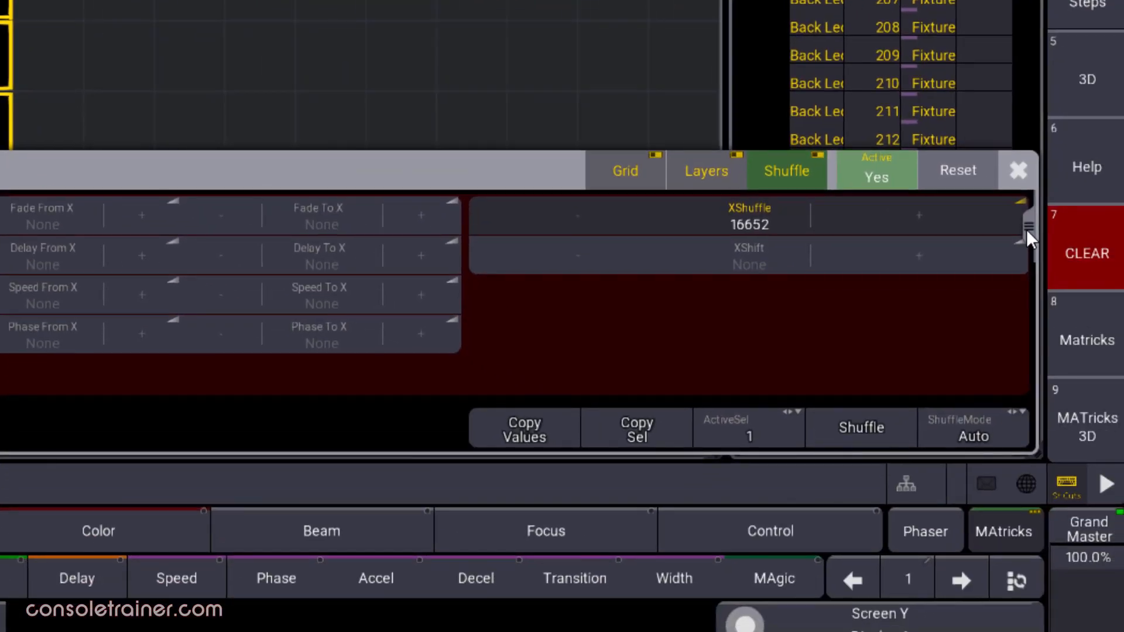
Shuffle the LED Tiles fixtures once more and reset the MAtricks settings to restore their original order
{"action": "mouse_move", "coordinate": [1029, 230]}
{"action": "left_mouse_down"}
{"action": "mouse_move", "coordinate": [1038, 373]}
{"action": "mouse_move", "coordinate": [1040, 224]}
{"action": "left_mouse_up"}
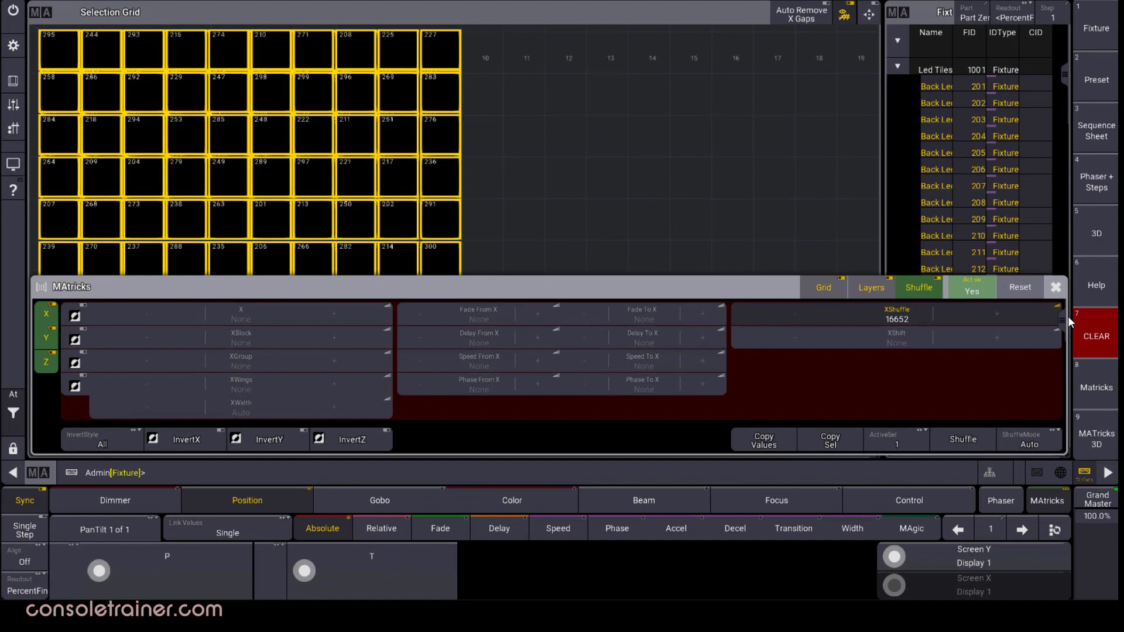
{"action": "left_click", "coordinate": [984, 442]}
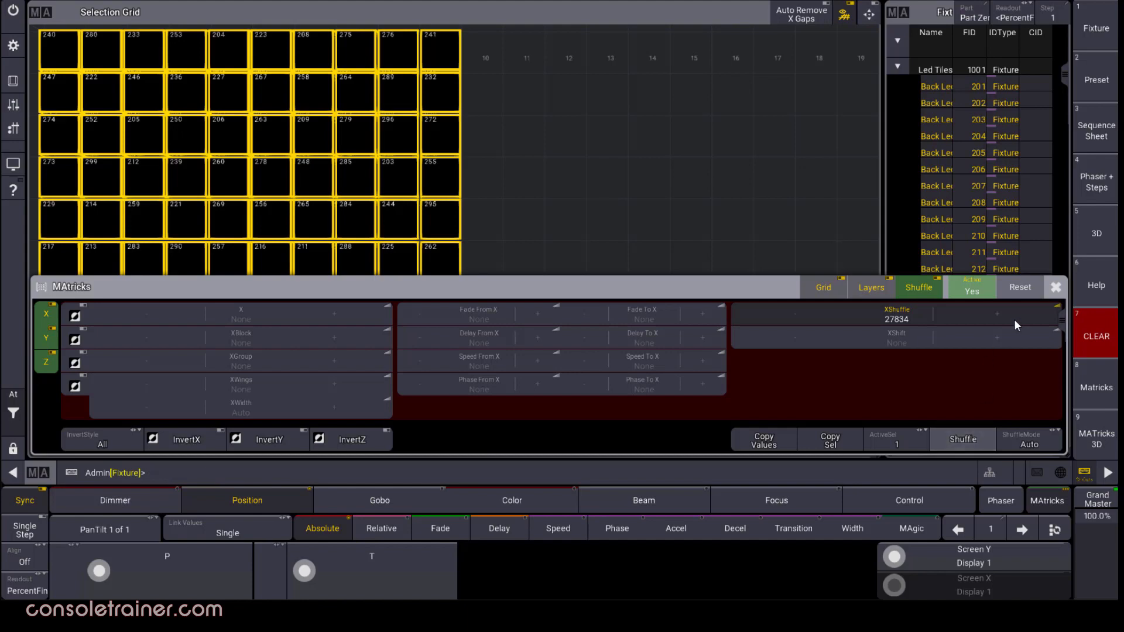
{"action": "left_click", "coordinate": [1026, 288]}
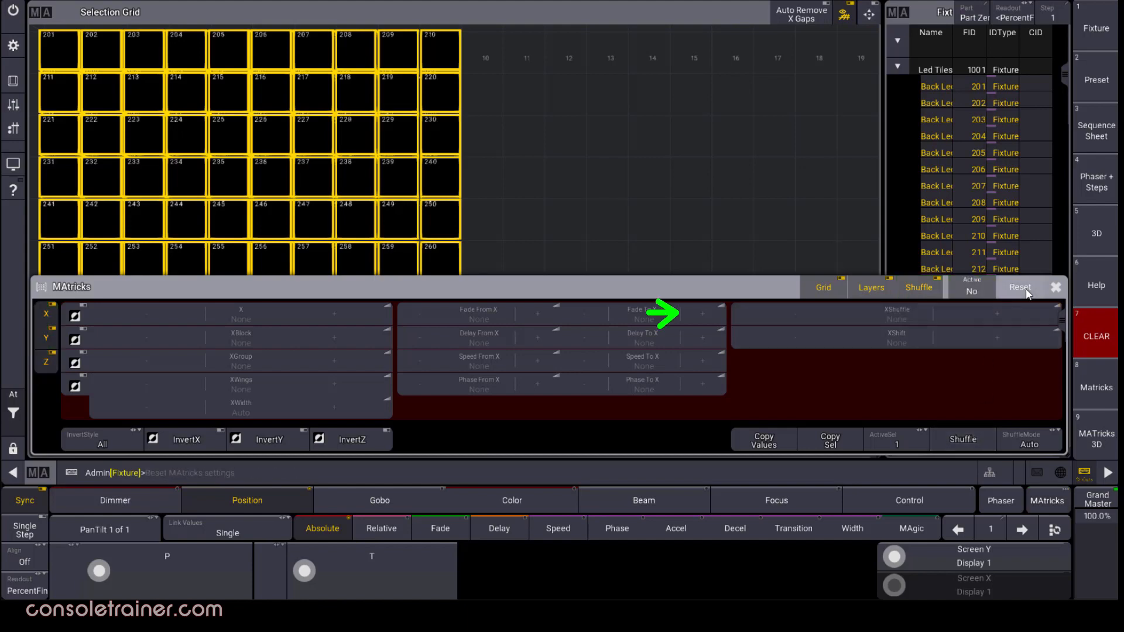
Raise XShuffle one value at a time to 4 for the LED Tiles selection, and reset the MAtricks settings
{"action": "left_click", "coordinate": [993, 311]}
{"action": "left_click", "coordinate": [993, 312]}
{"action": "left_click", "coordinate": [994, 312]}
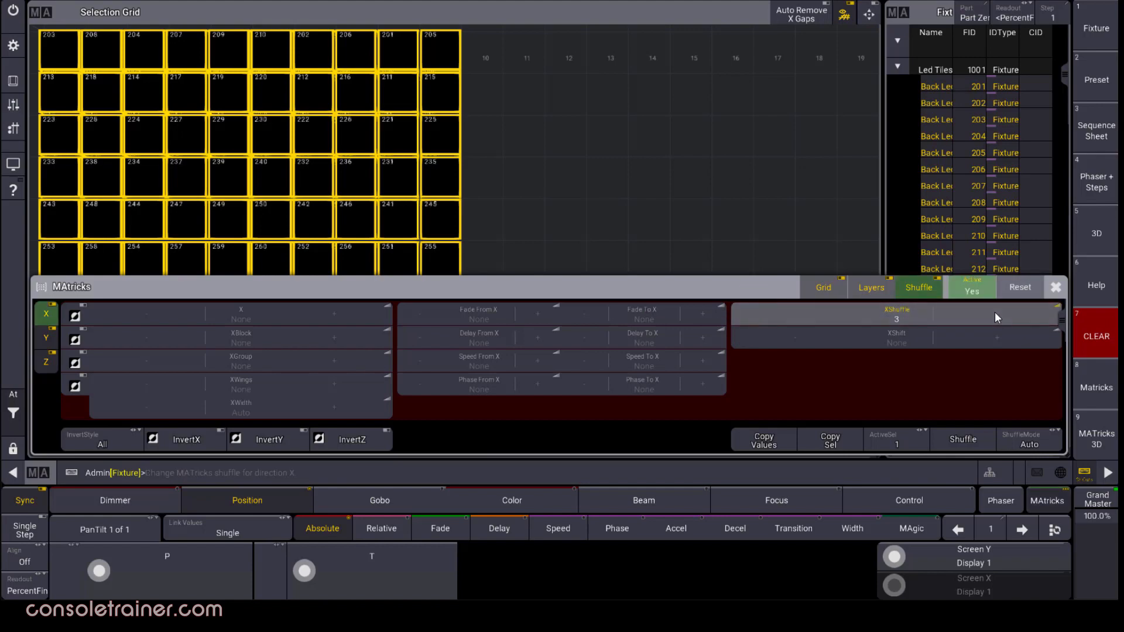
{"action": "left_click", "coordinate": [995, 312]}
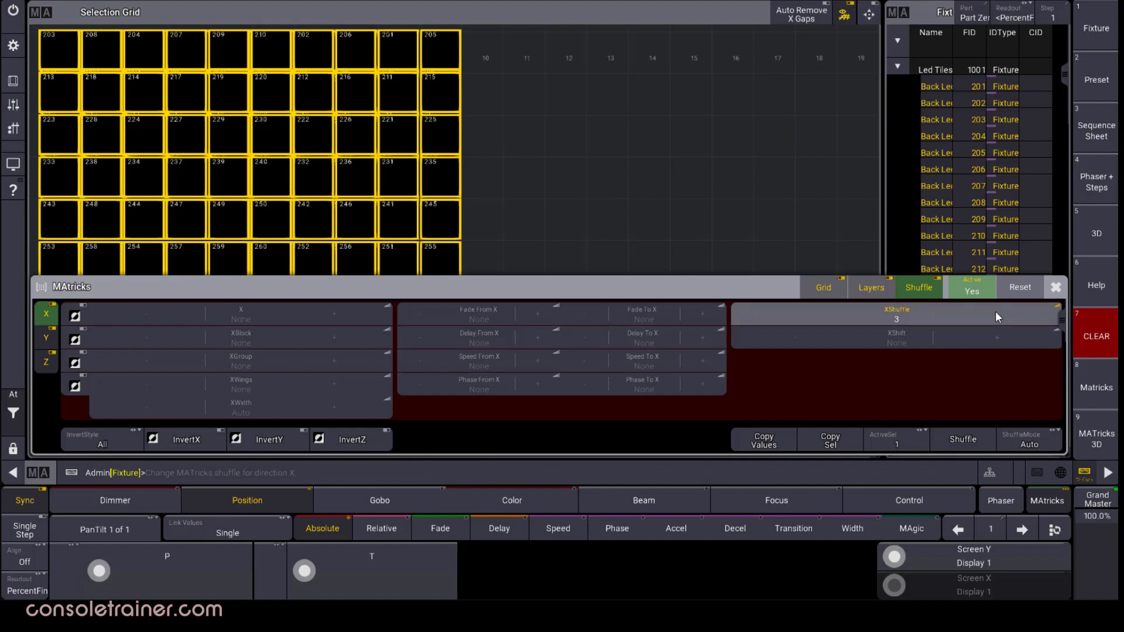
{"action": "left_click", "coordinate": [1021, 287]}
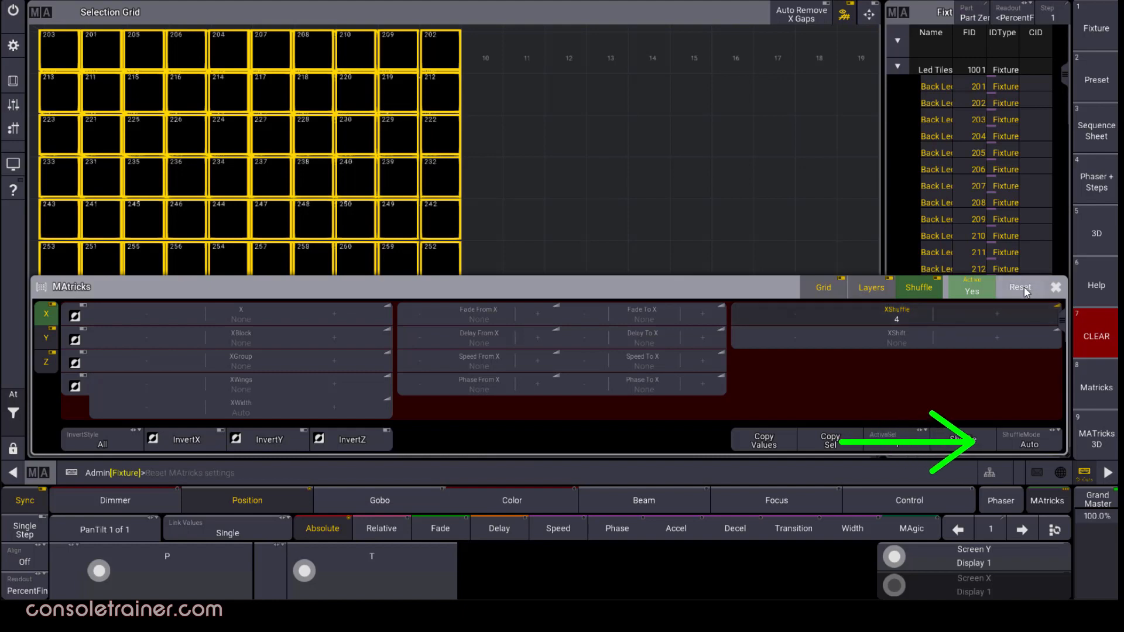
Try an XShuffle of 2 on the LED Tiles in Linked shuffle mode, and reset the MAtricks settings
{"action": "left_click", "coordinate": [1043, 446]}
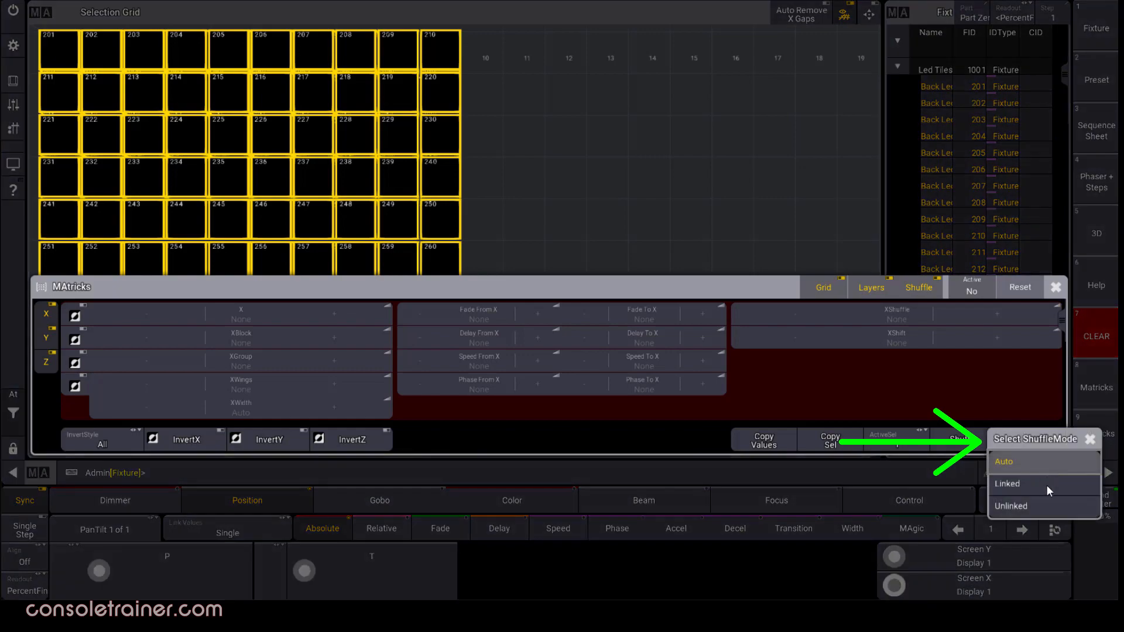
{"action": "left_click", "coordinate": [1046, 486]}
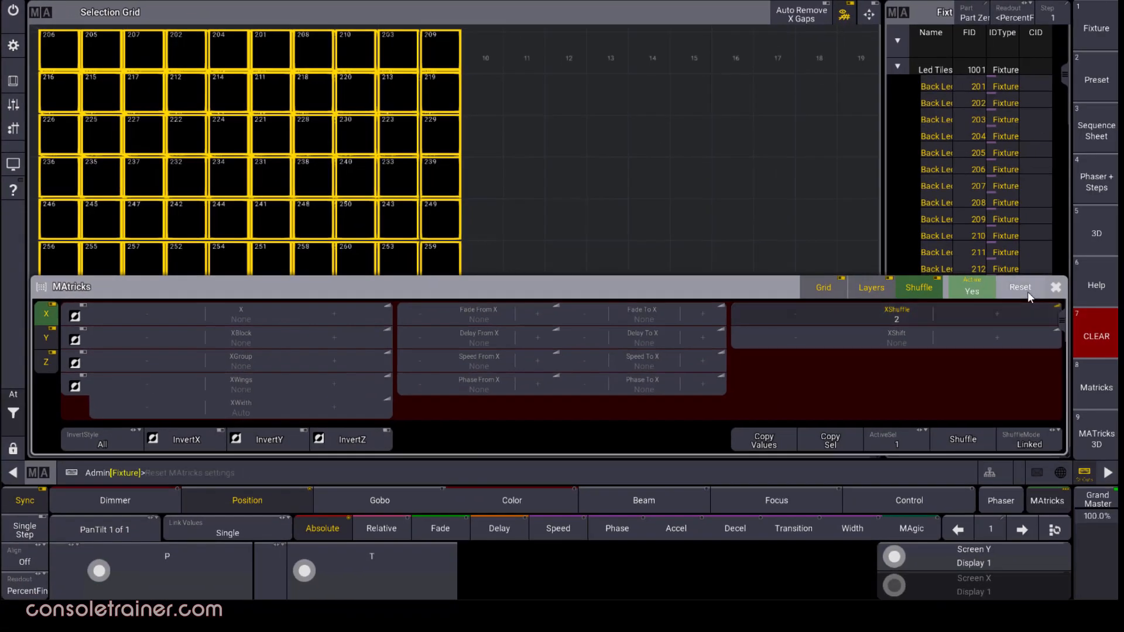
{"action": "left_click", "coordinate": [1027, 291]}
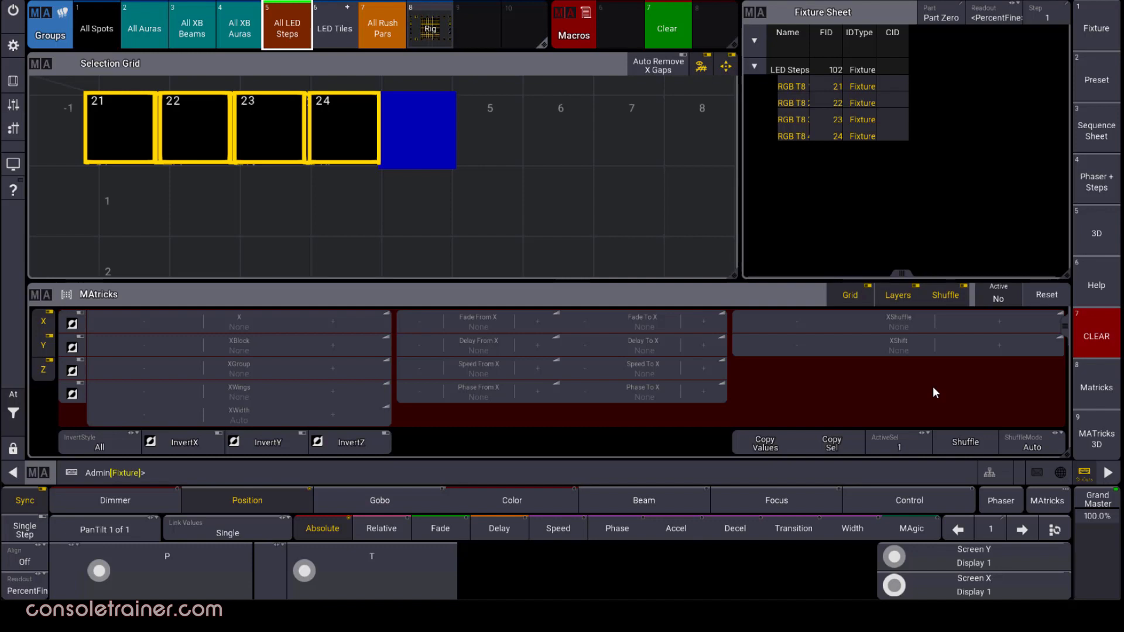
Shift the LED Steps fixtures along X by stepping XShift up to 3 and back down to 1
{"action": "left_click", "coordinate": [996, 341]}
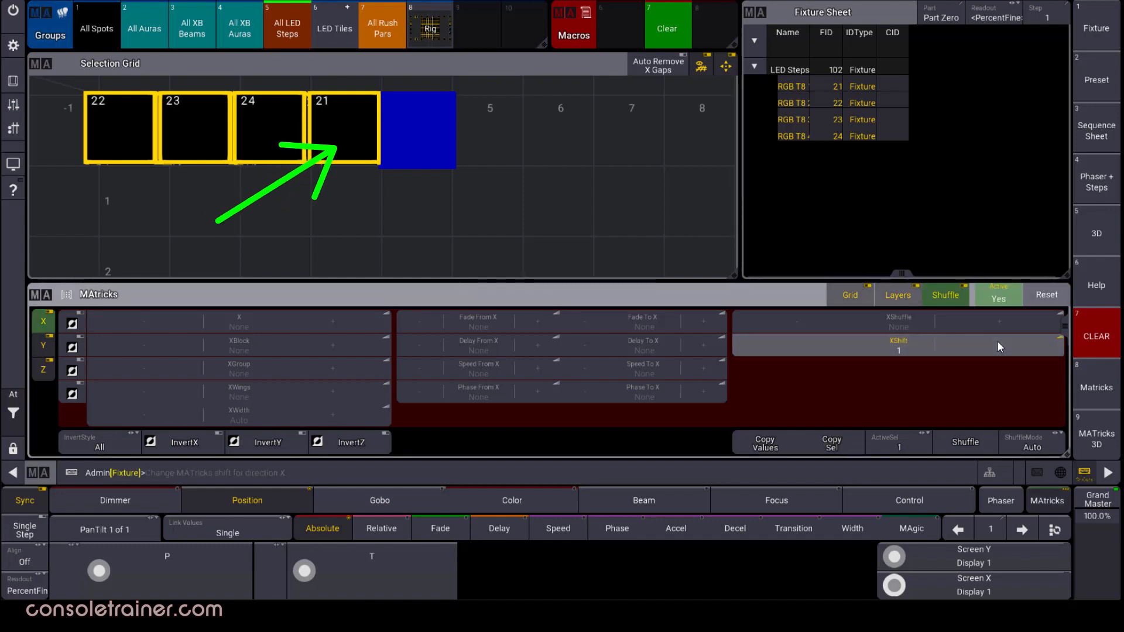
{"action": "left_click", "coordinate": [997, 344]}
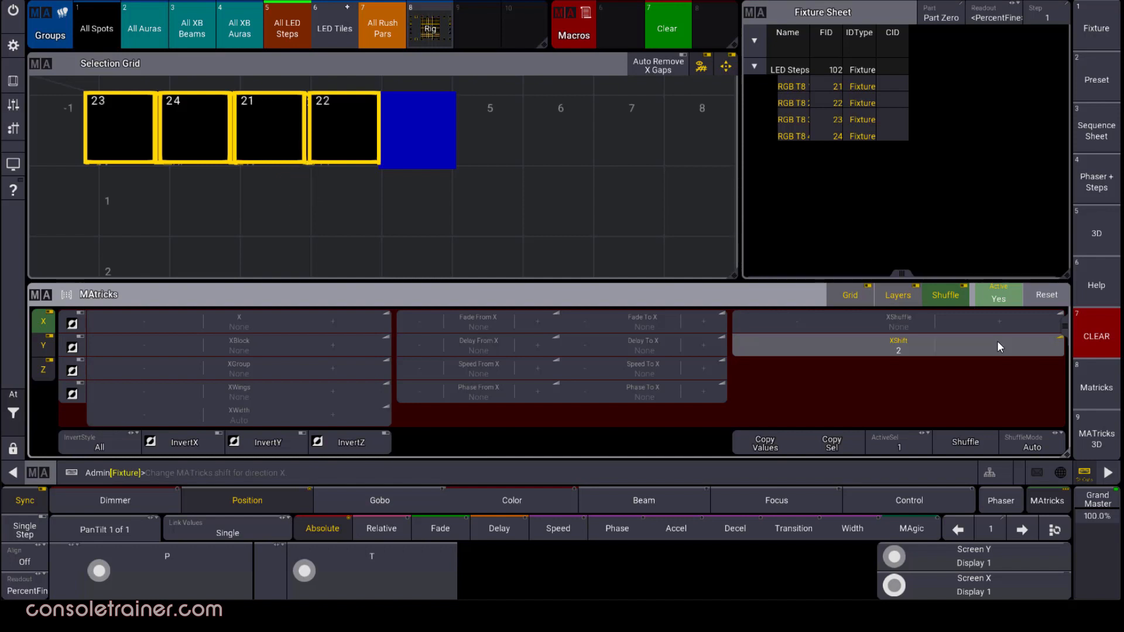
{"action": "left_click", "coordinate": [998, 347]}
{"action": "left_click", "coordinate": [788, 348]}
{"action": "left_click", "coordinate": [786, 350]}
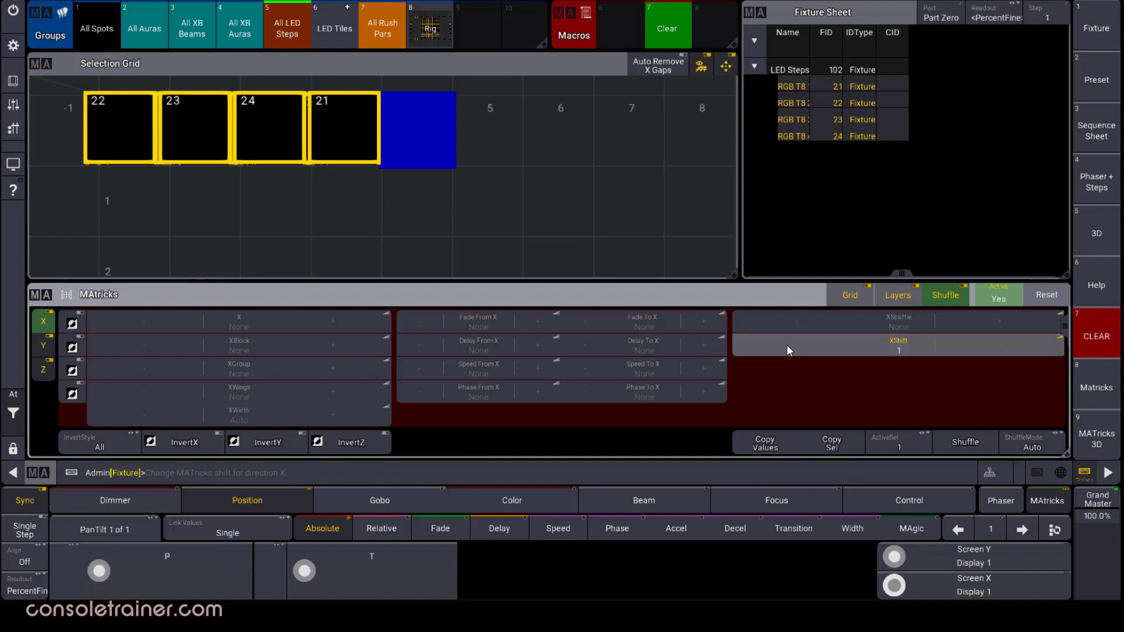